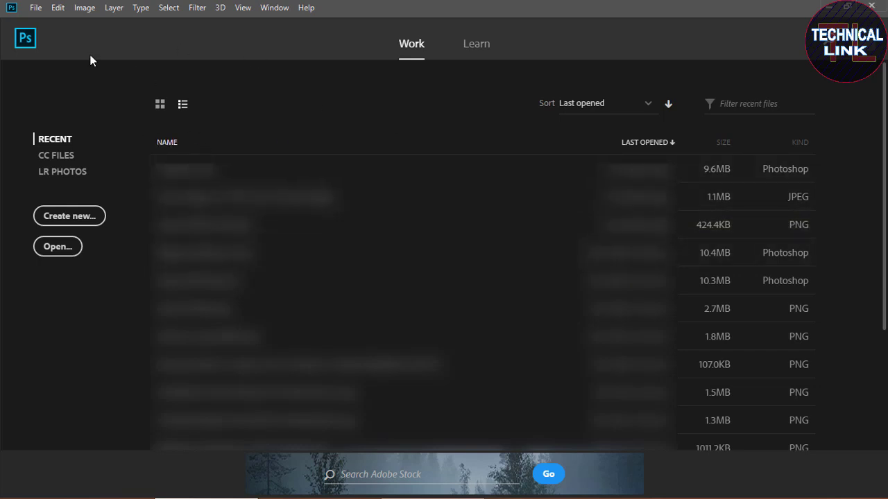
Make a blank white 1600 × 1600 px document at 72 pixels per inch
{"action": "left_click", "coordinate": [34, 7]}
{"action": "left_click", "coordinate": [49, 25]}
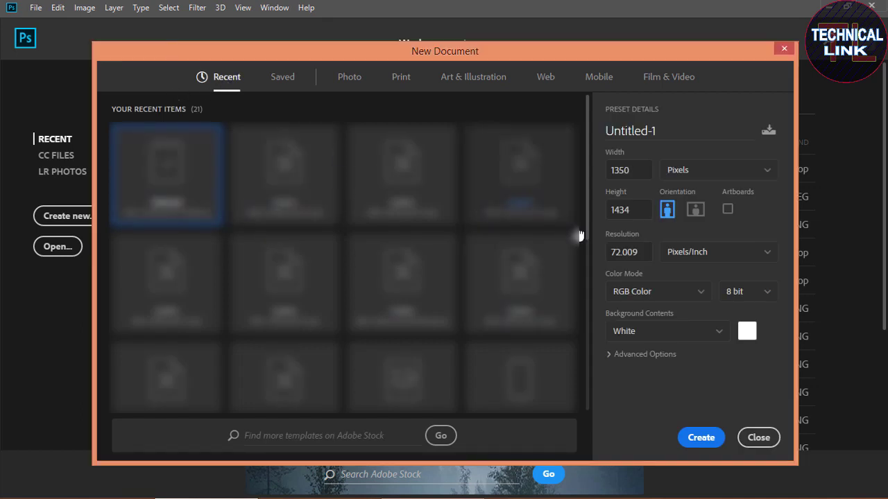
{"action": "double_click", "coordinate": [635, 171]}
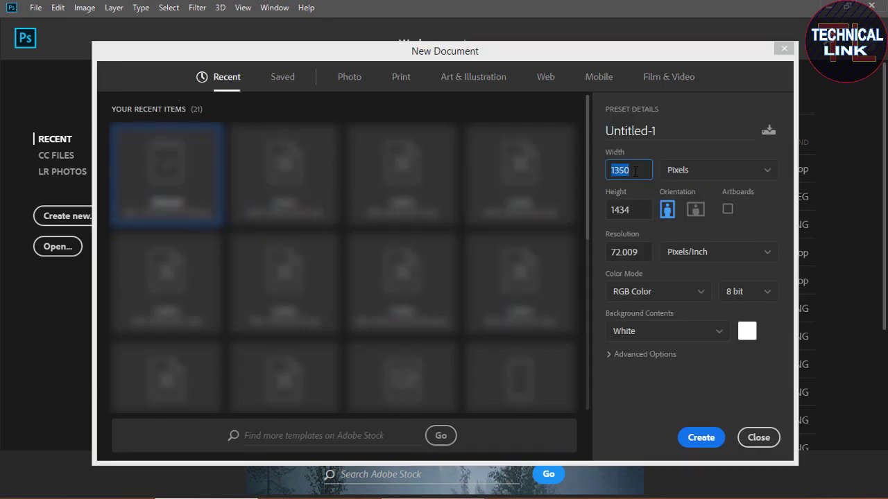
{"action": "type", "text": "1600"}
{"action": "double_click", "coordinate": [634, 210]}
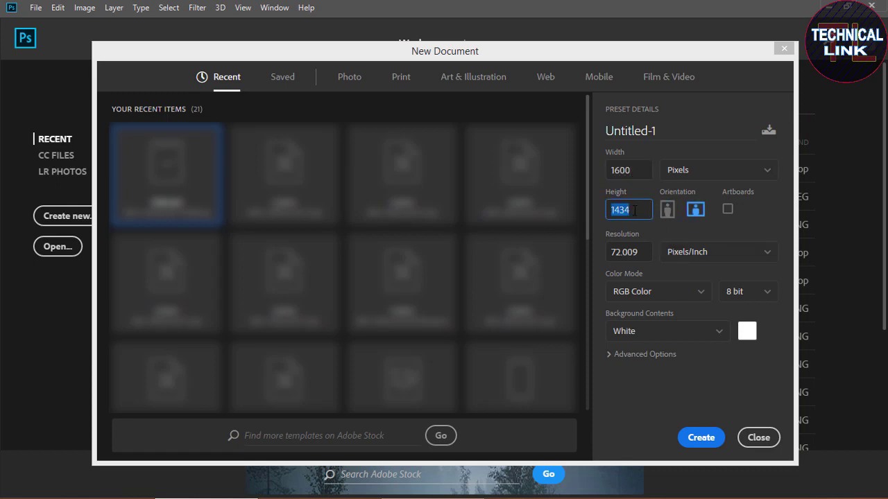
{"action": "type", "text": "1600"}
{"action": "left_click", "coordinate": [645, 252]}
{"action": "type", "text": "72"}
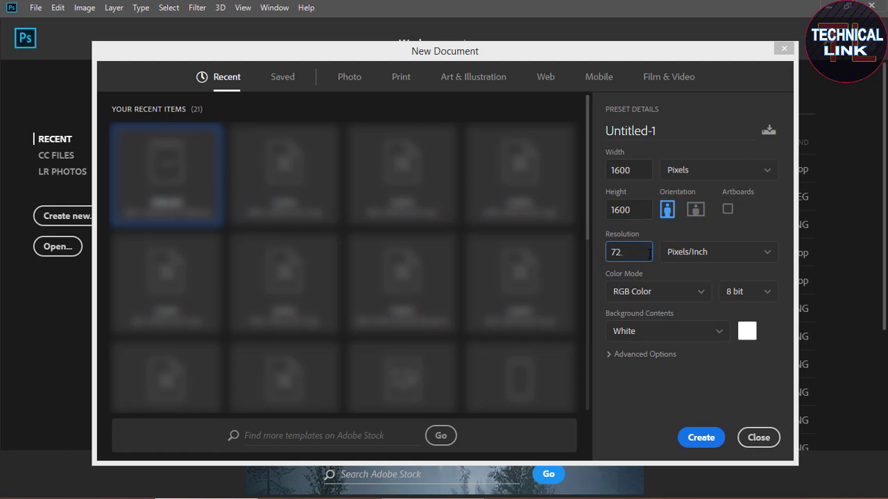
{"action": "left_click", "coordinate": [700, 440]}
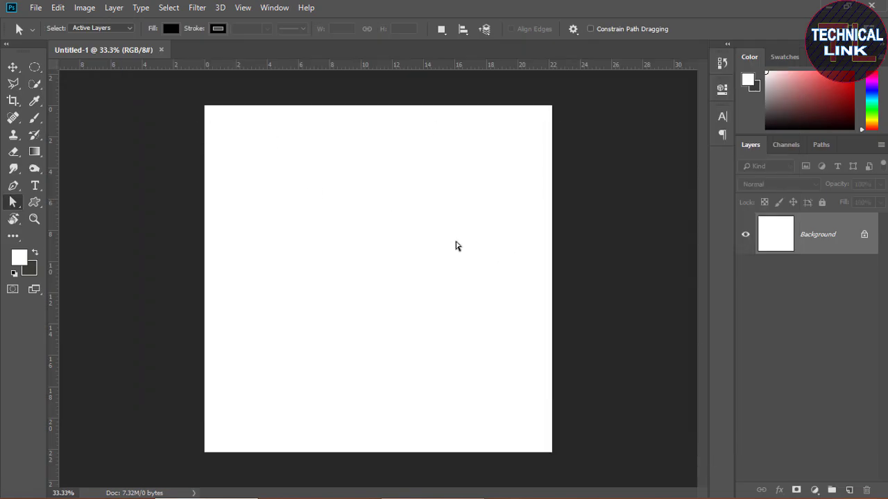
Recolour the gradient's left stop to dark blue 0928bc and delete the right stop
{"action": "key", "text": "v"}
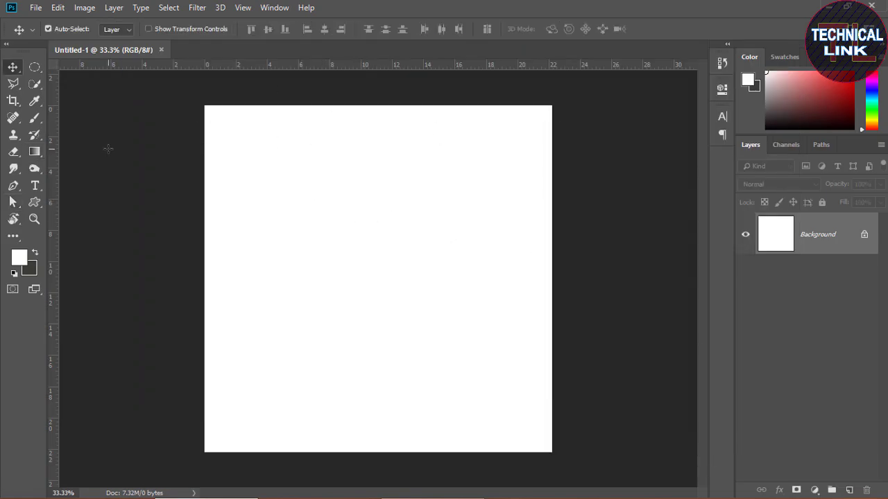
{"action": "left_click", "coordinate": [35, 153]}
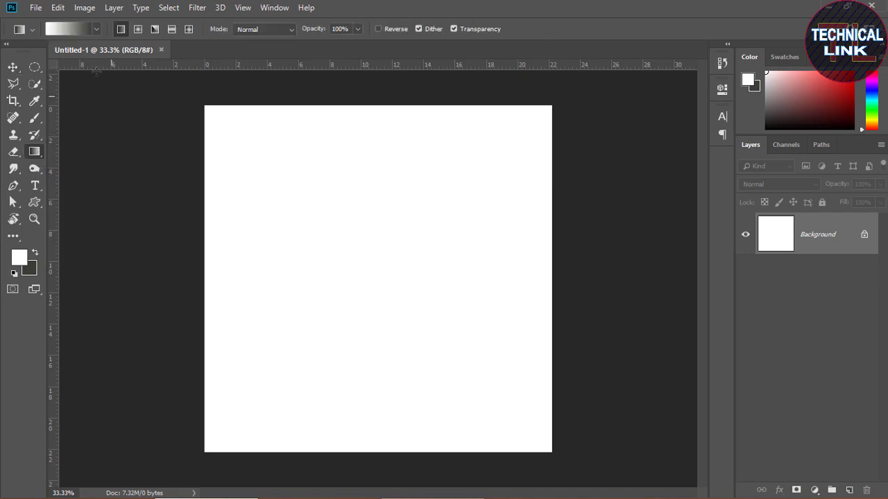
{"action": "left_click", "coordinate": [72, 32]}
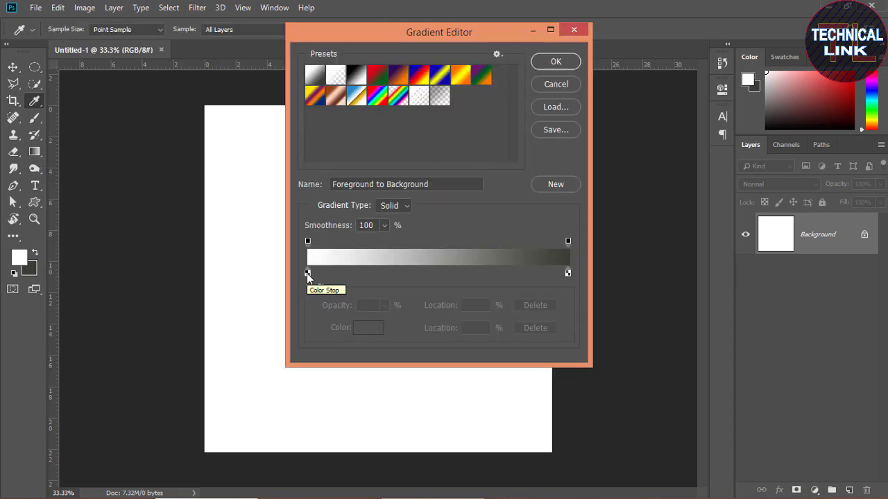
{"action": "left_click", "coordinate": [307, 274]}
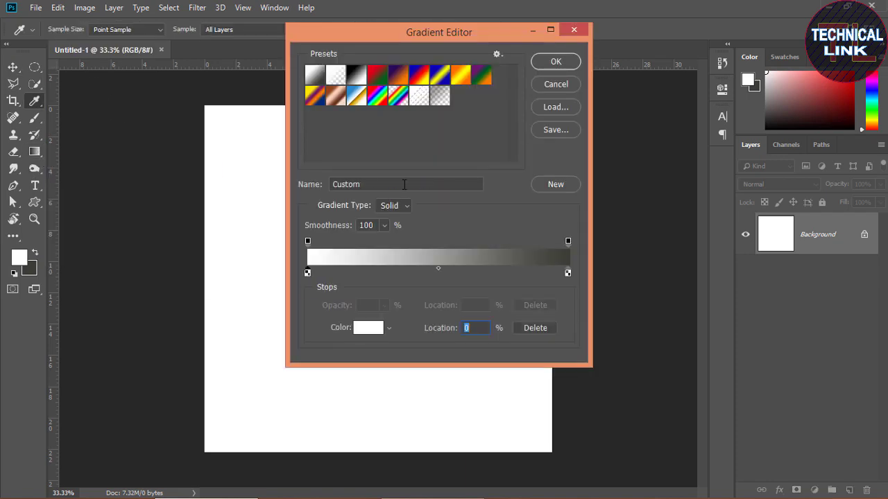
{"action": "double_click", "coordinate": [307, 273]}
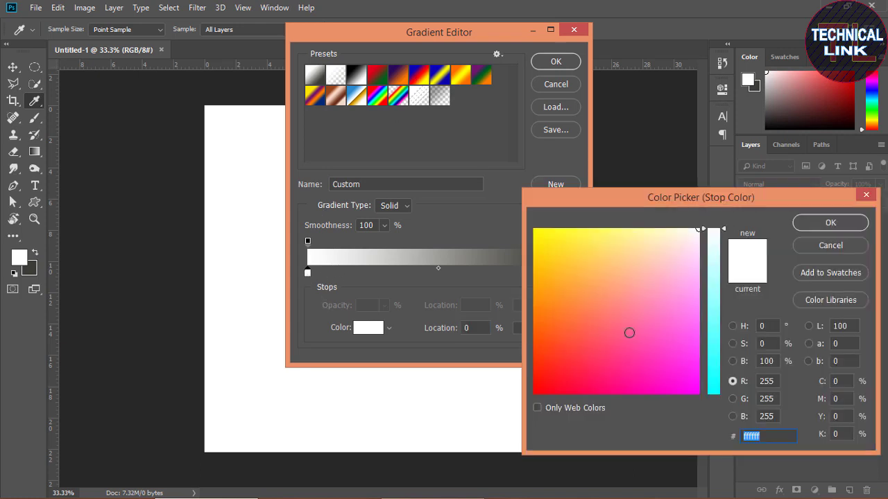
{"action": "left_click", "coordinate": [684, 362]}
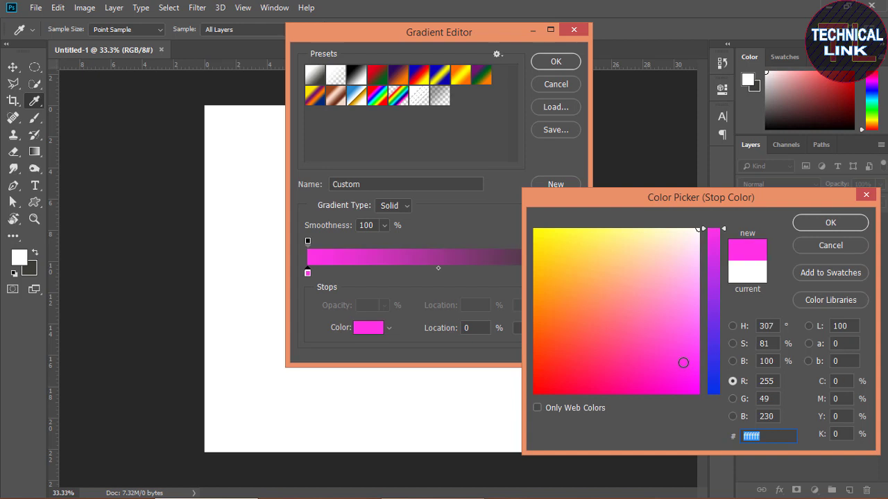
{"action": "left_click", "coordinate": [715, 393]}
{"action": "left_click", "coordinate": [655, 369]}
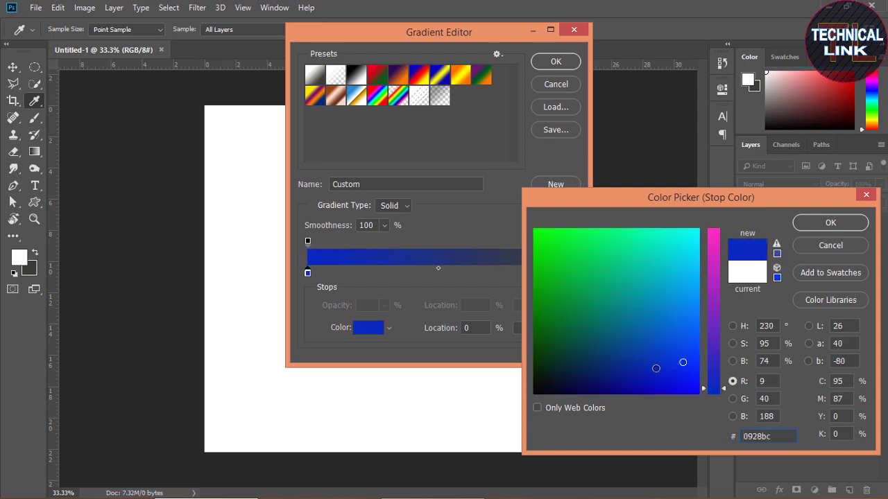
{"action": "left_click", "coordinate": [826, 224]}
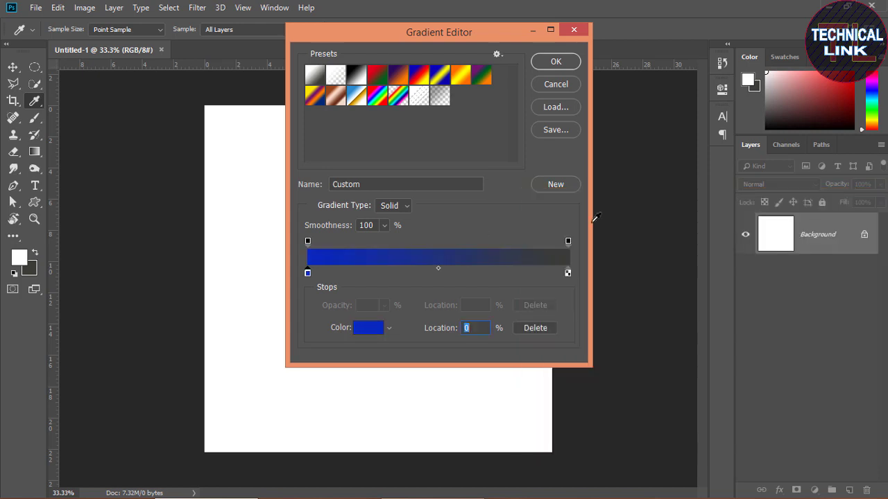
{"action": "left_click_drag", "start_coordinate": [568, 273], "coordinate": [567, 306]}
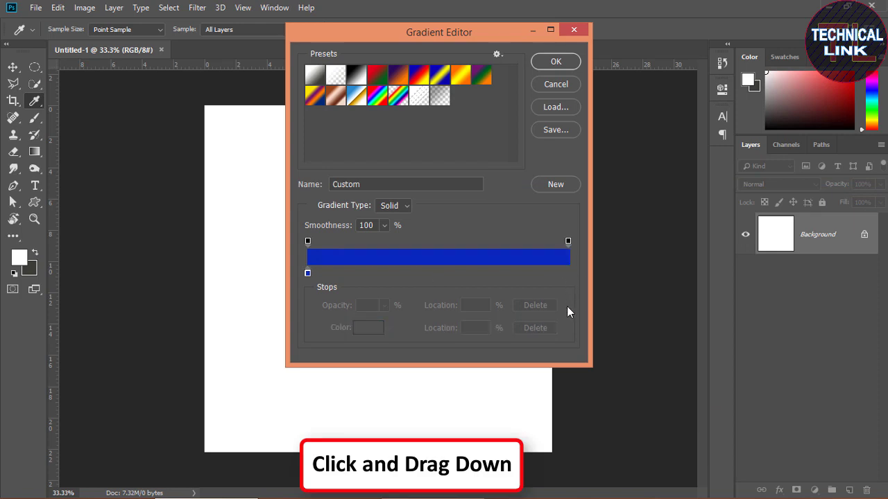
{"action": "left_click", "coordinate": [308, 273]}
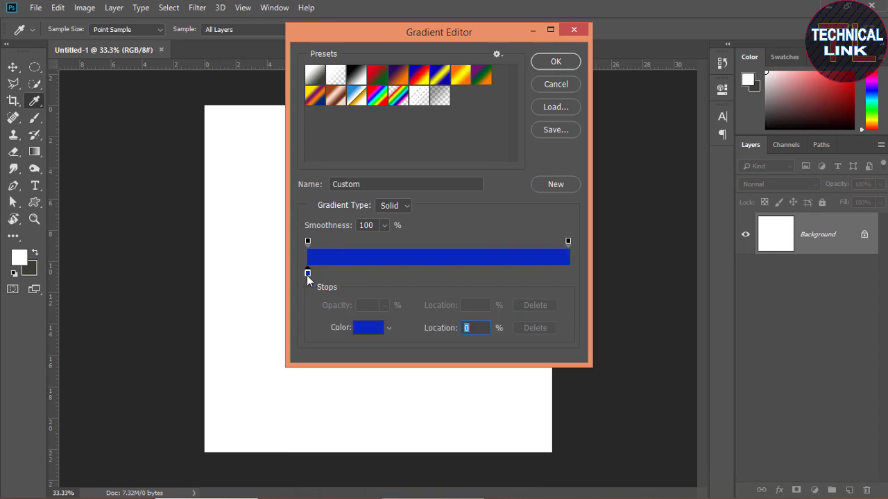
Add a dark blue stop at the right end and a light blue 09b3ec stop at 50%
{"action": "left_click", "coordinate": [381, 273]}
{"action": "left_click_drag", "start_coordinate": [380, 275], "coordinate": [573, 276]}
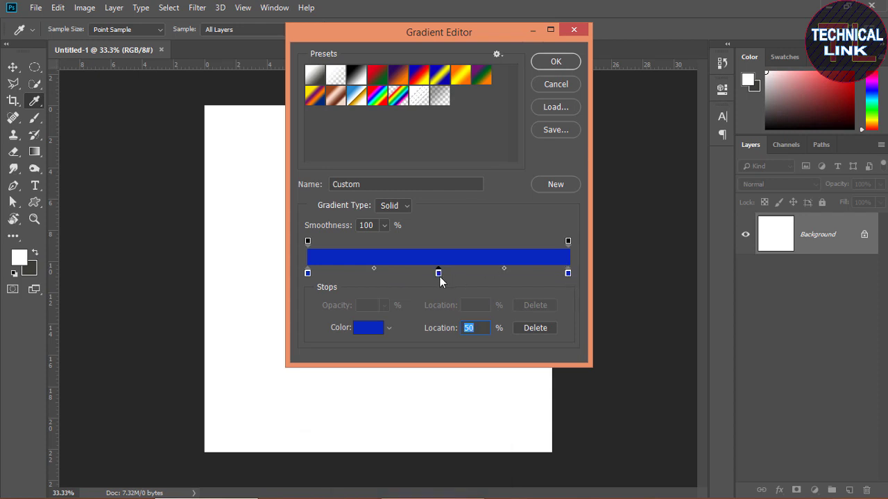
{"action": "double_click", "coordinate": [438, 273]}
{"action": "left_click_drag", "start_coordinate": [685, 289], "coordinate": [686, 278]}
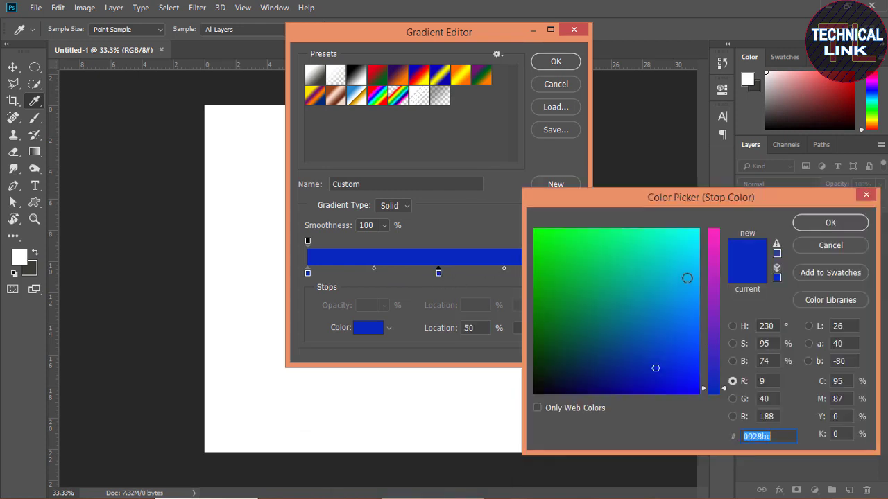
{"action": "left_click", "coordinate": [816, 222]}
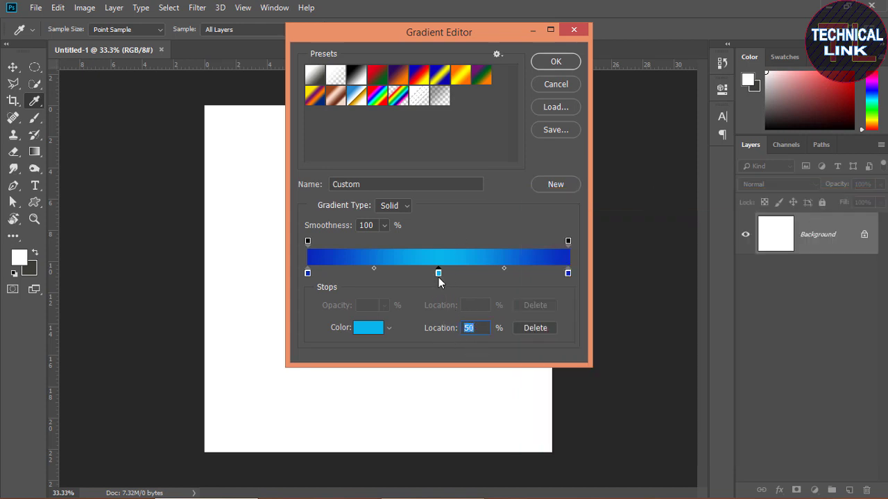
Apply the three-stop blue gradient vertically from the canvas top to bottom
{"action": "left_click", "coordinate": [556, 61]}
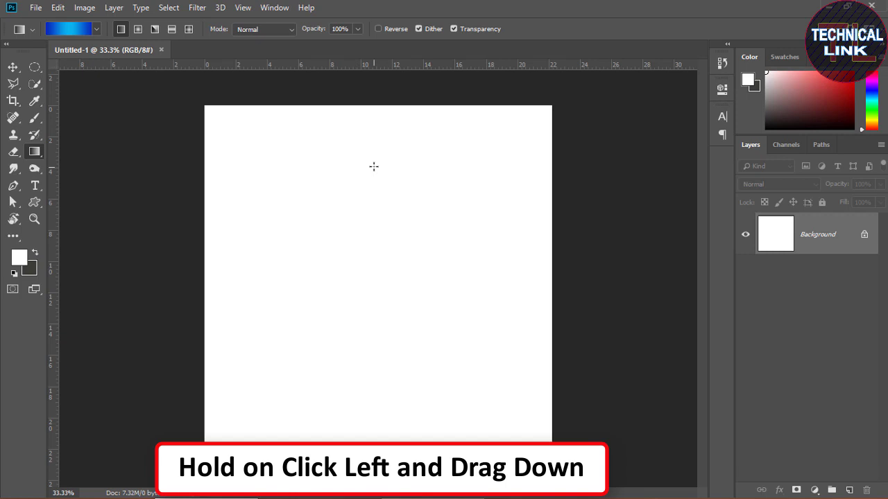
{"action": "left_click_drag", "start_coordinate": [373, 153], "coordinate": [374, 386]}
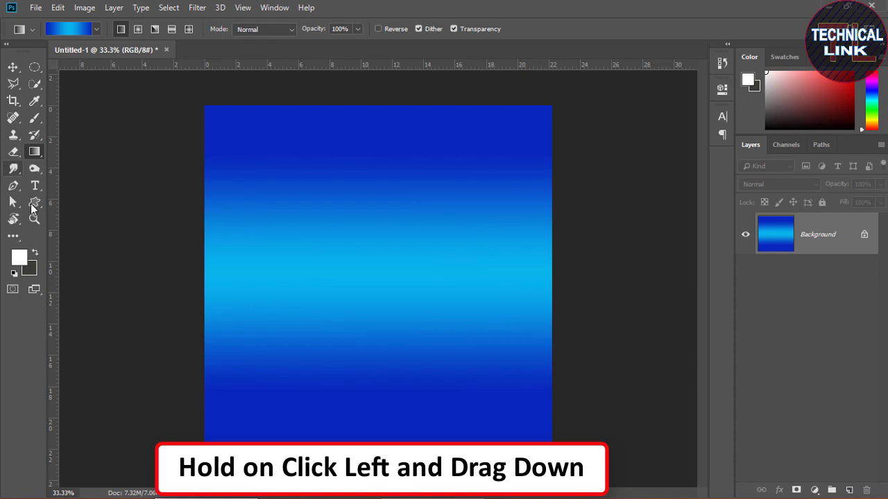
{"action": "left_click", "coordinate": [35, 203]}
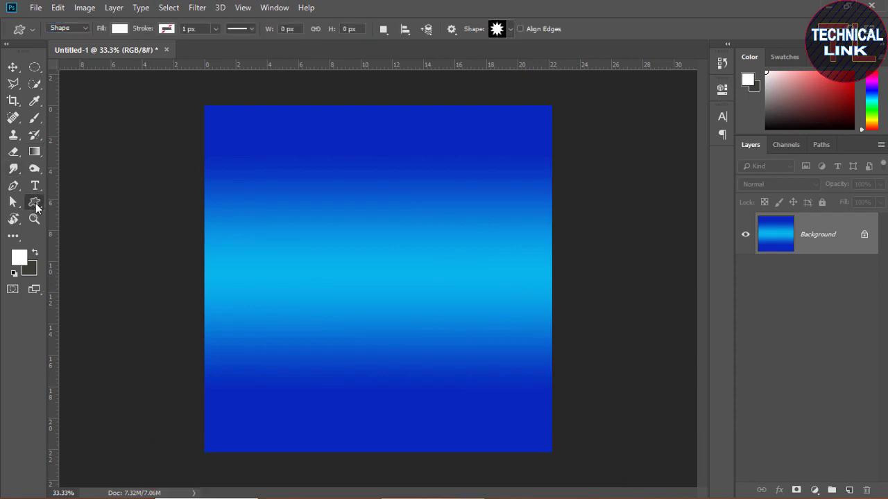
Draw a white 10 Point Star custom shape near the canvas's upper left
{"action": "right_click", "coordinate": [36, 205]}
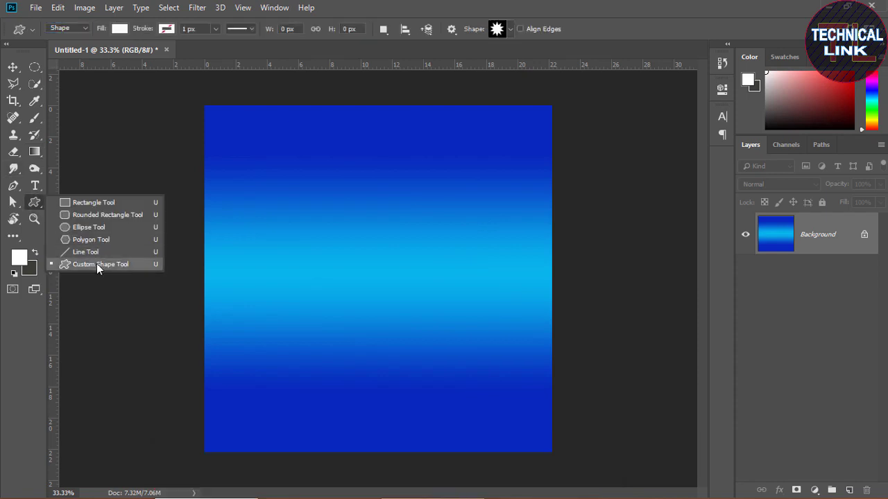
{"action": "left_click", "coordinate": [98, 265]}
{"action": "left_click", "coordinate": [511, 30]}
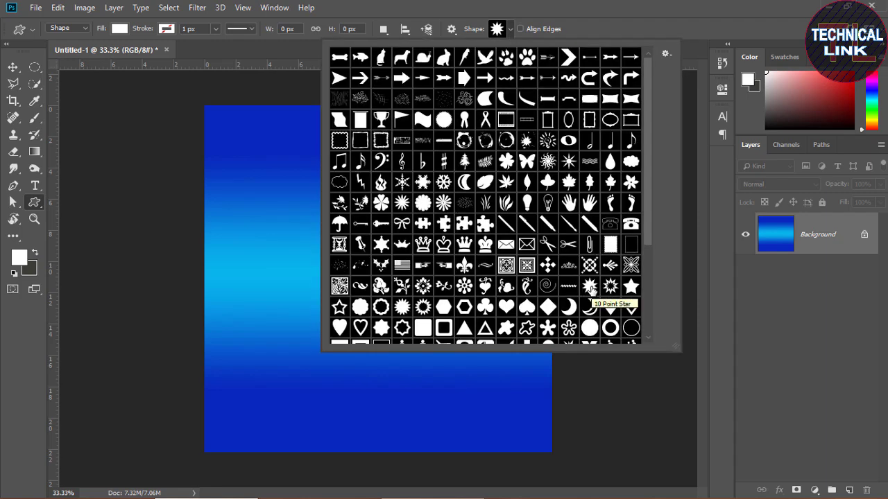
{"action": "left_click", "coordinate": [591, 289]}
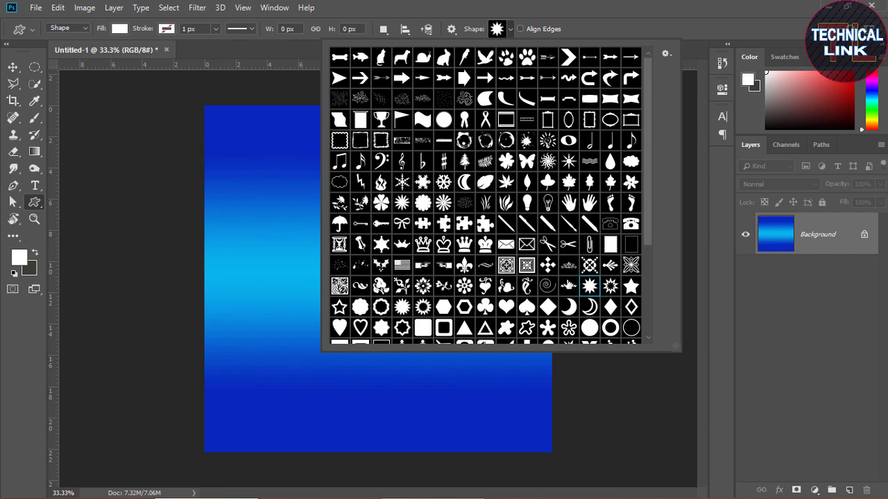
{"action": "left_click_drag", "start_coordinate": [276, 142], "coordinate": [310, 183]}
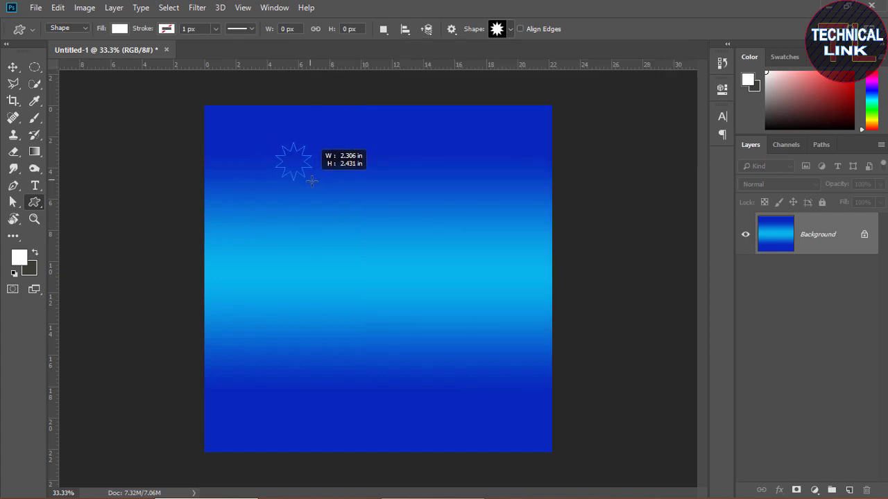
{"action": "left_click_drag", "start_coordinate": [311, 184], "coordinate": [341, 222]}
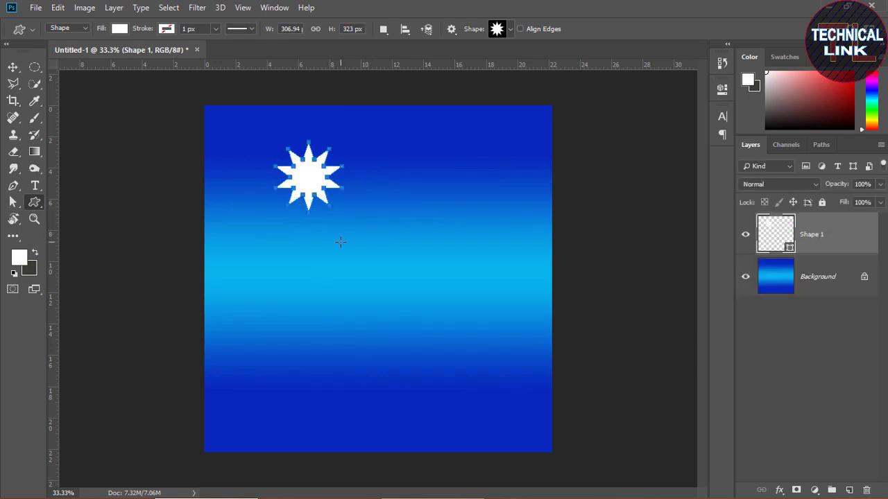
{"action": "left_click", "coordinate": [12, 202]}
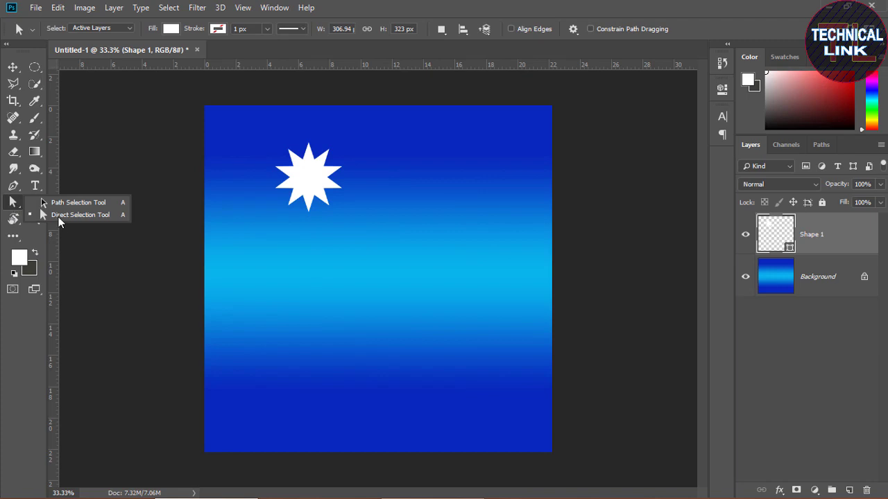
Pull the star's spike anchors outward into an irregular sparkle about 559 × 569 px
{"action": "left_click", "coordinate": [73, 215]}
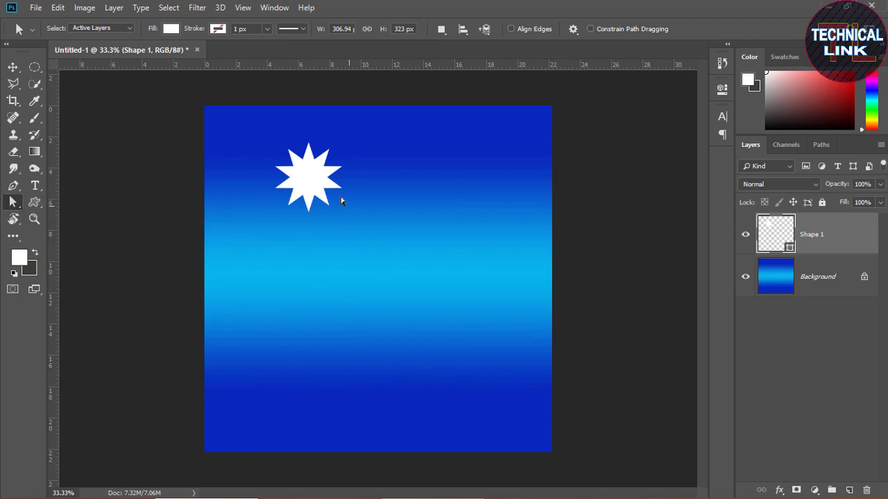
{"action": "left_click", "coordinate": [336, 218]}
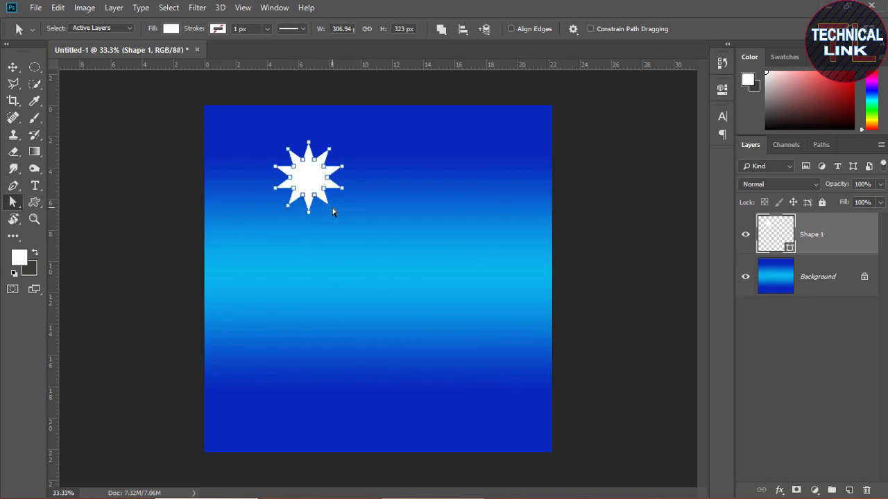
{"action": "mouse_move", "coordinate": [342, 223]}
{"action": "left_mouse_down"}
{"action": "mouse_move", "coordinate": [307, 235]}
{"action": "mouse_move", "coordinate": [273, 225]}
{"action": "left_mouse_up"}
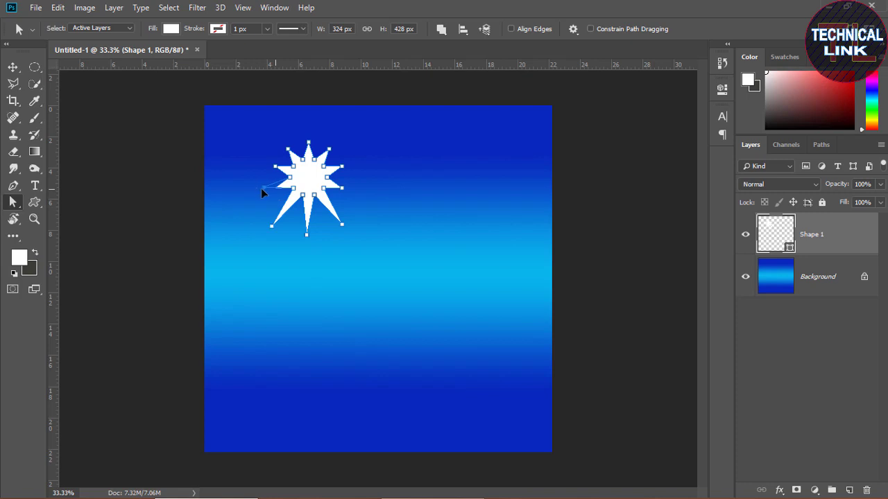
{"action": "left_click_drag", "start_coordinate": [250, 188], "coordinate": [247, 188]}
{"action": "left_click_drag", "start_coordinate": [250, 150], "coordinate": [273, 127]}
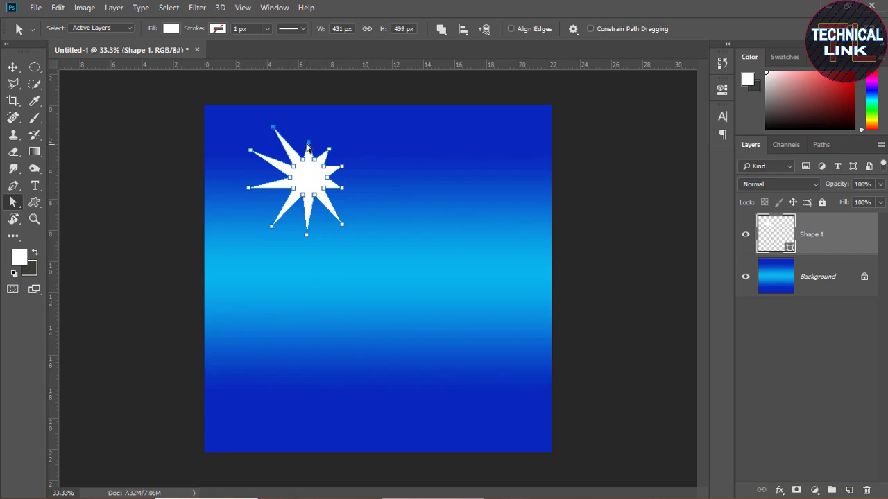
{"action": "mouse_move", "coordinate": [309, 142]}
{"action": "left_mouse_down"}
{"action": "mouse_move", "coordinate": [311, 115]}
{"action": "mouse_move", "coordinate": [344, 128]}
{"action": "left_mouse_up"}
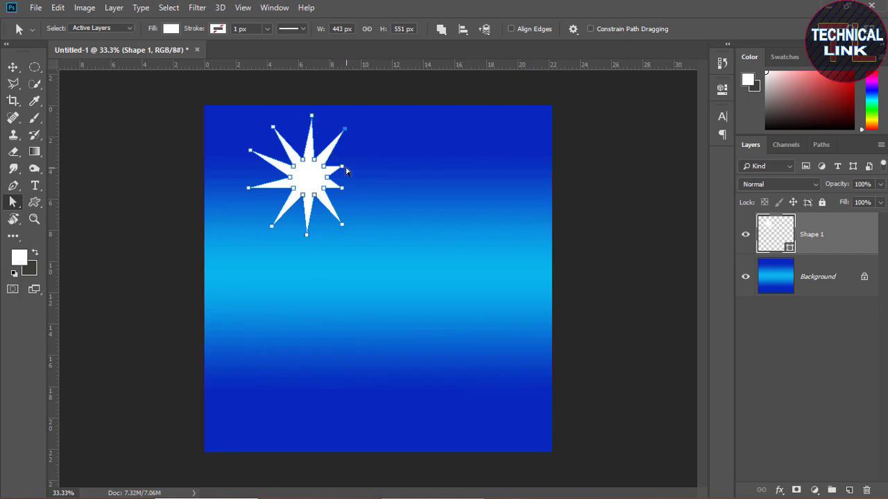
{"action": "left_click_drag", "start_coordinate": [367, 157], "coordinate": [366, 157]}
{"action": "left_click_drag", "start_coordinate": [369, 197], "coordinate": [371, 197]}
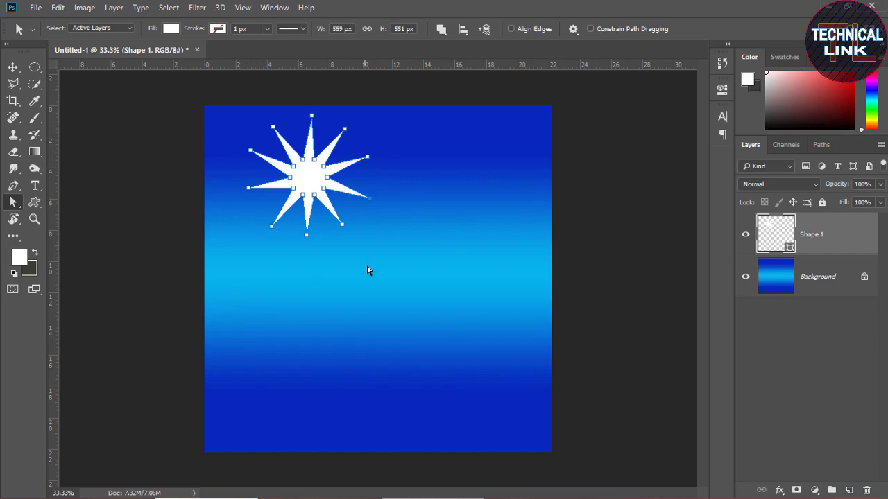
{"action": "left_click_drag", "start_coordinate": [344, 229], "coordinate": [305, 239]}
{"action": "key", "text": "Return"}
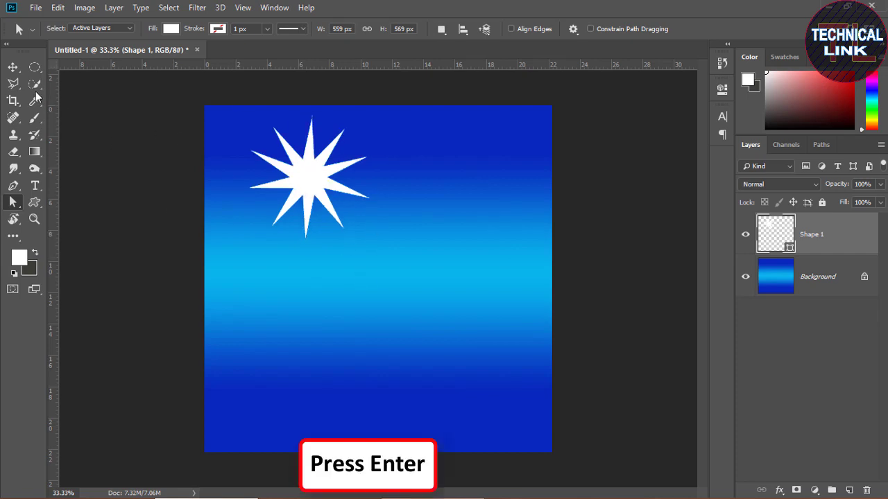
Scale the white star to about 27% near the top, then duplicate its Shape 1 layer
{"action": "left_click", "coordinate": [12, 68]}
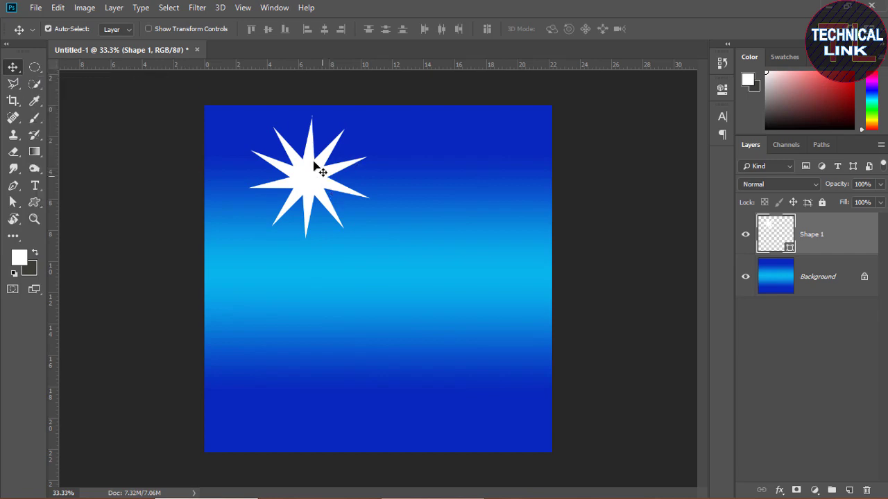
{"action": "left_click_drag", "start_coordinate": [318, 182], "coordinate": [341, 222]}
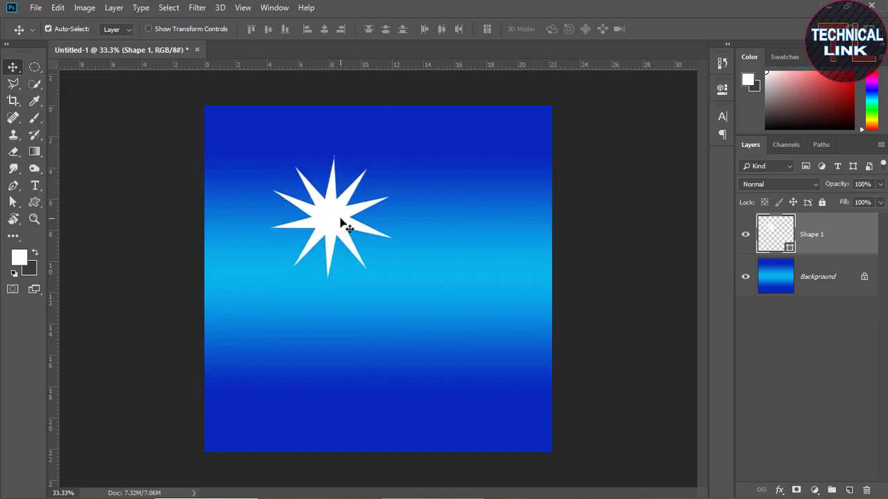
{"action": "key", "text": "ctrl+t"}
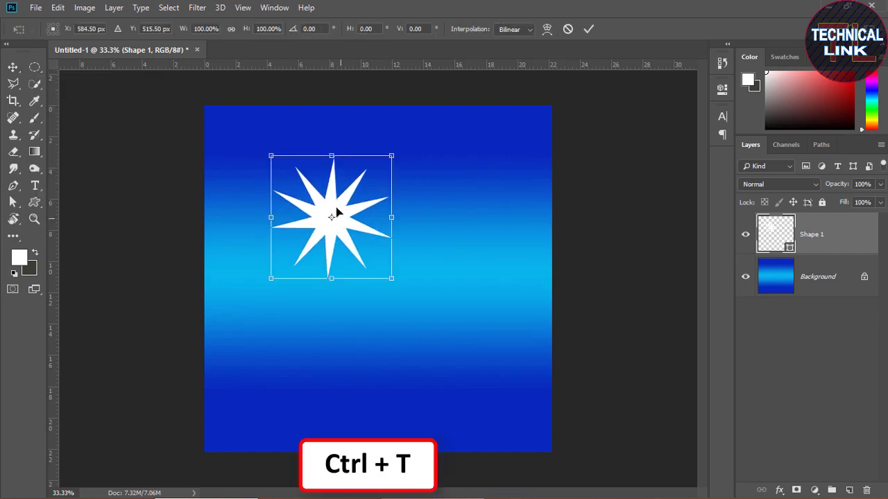
{"action": "mouse_move", "coordinate": [270, 155]}
{"action": "left_mouse_down"}
{"action": "mouse_move", "coordinate": [350, 256]}
{"action": "mouse_move", "coordinate": [375, 167]}
{"action": "left_mouse_up"}
{"action": "key", "text": "Return"}
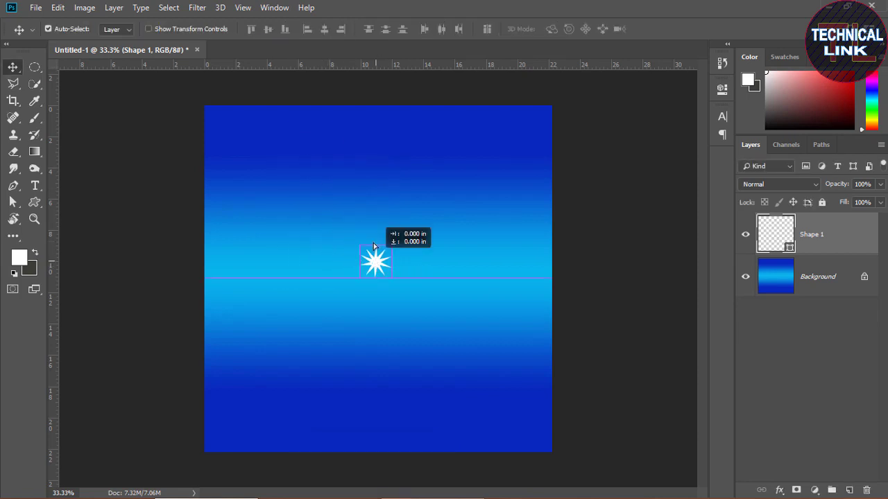
{"action": "right_click", "coordinate": [804, 240]}
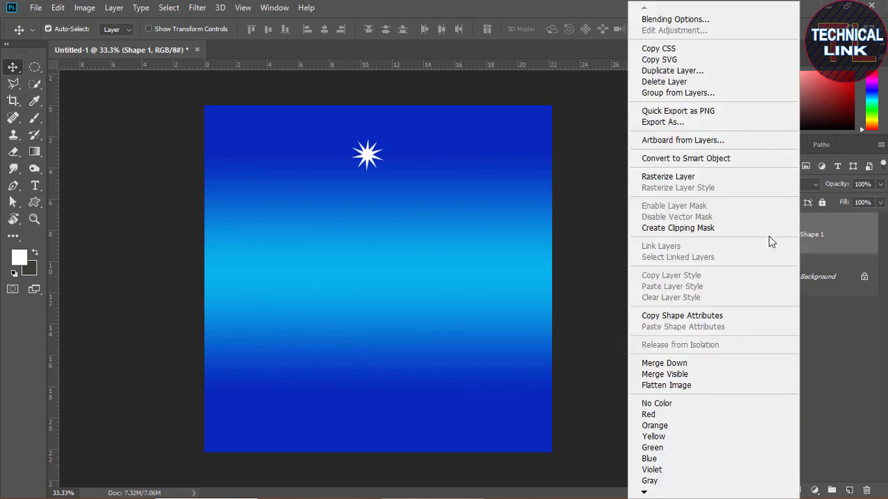
{"action": "left_click", "coordinate": [666, 72]}
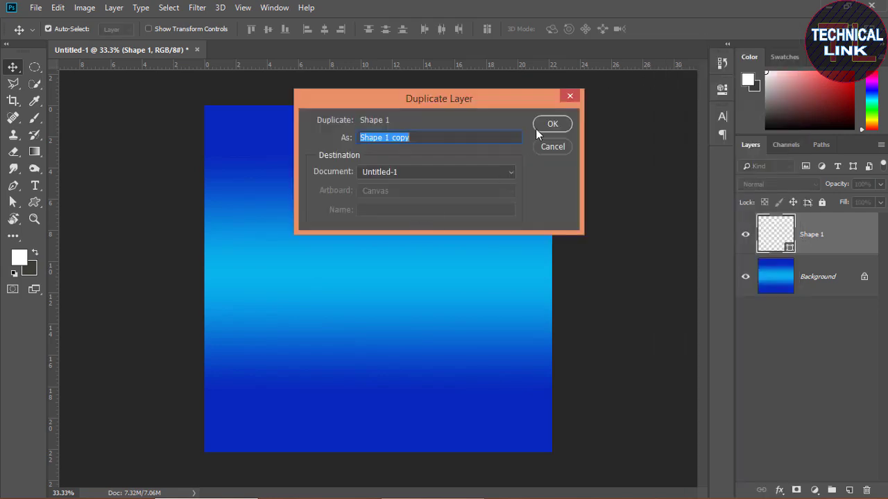
Create 'Shape 1 copy', fill it yellow, and set it beside the white star
{"action": "left_click", "coordinate": [545, 125]}
{"action": "left_click_drag", "start_coordinate": [372, 160], "coordinate": [371, 208]}
{"action": "key", "text": "a"}
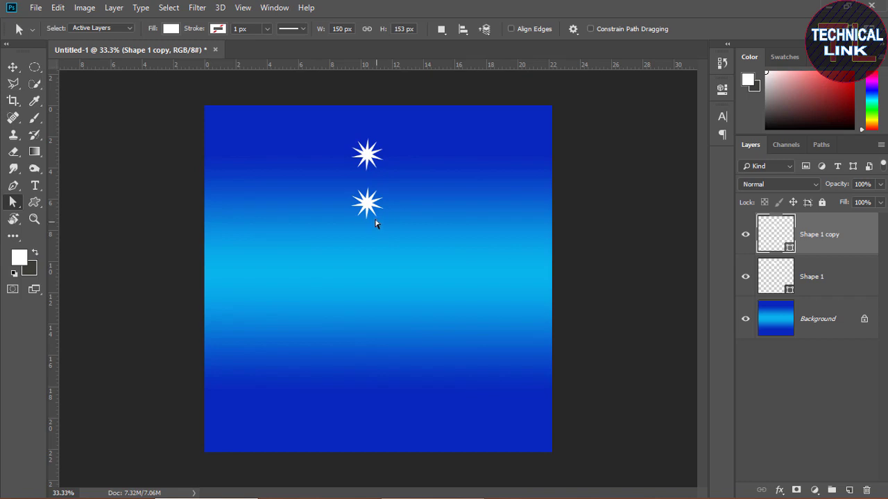
{"action": "right_click", "coordinate": [13, 202]}
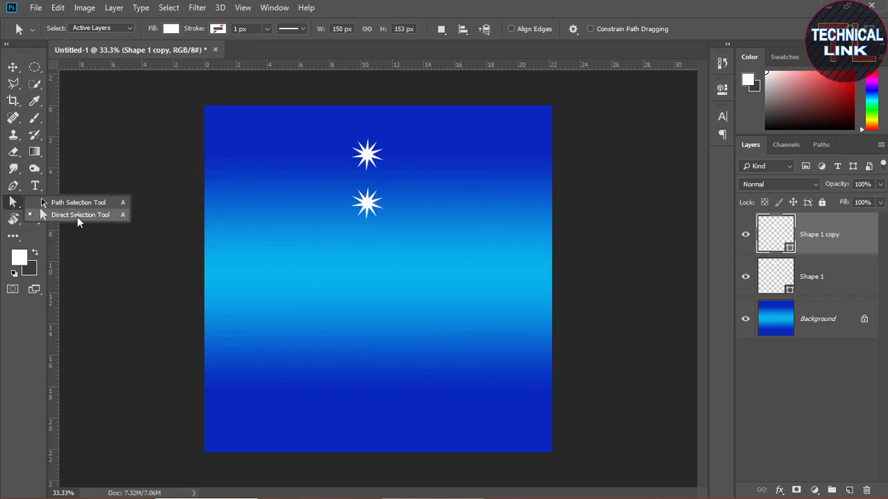
{"action": "left_click", "coordinate": [172, 29]}
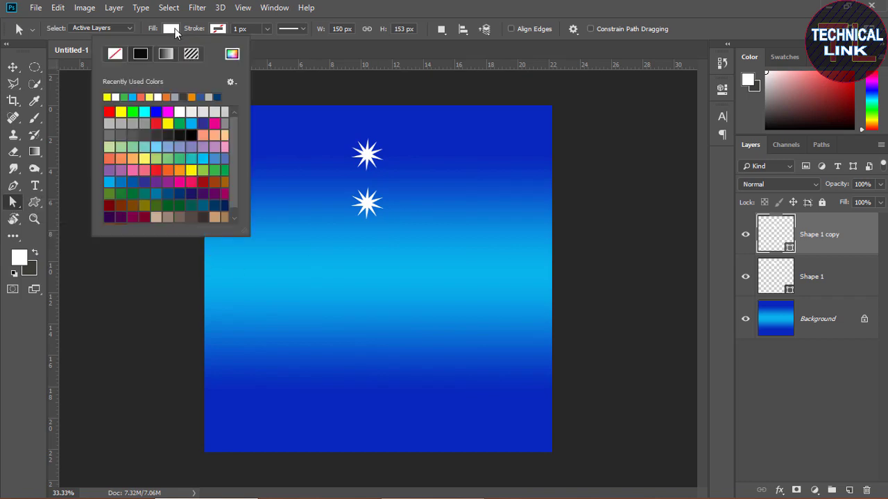
{"action": "left_click", "coordinate": [109, 95]}
{"action": "left_click", "coordinate": [313, 101]}
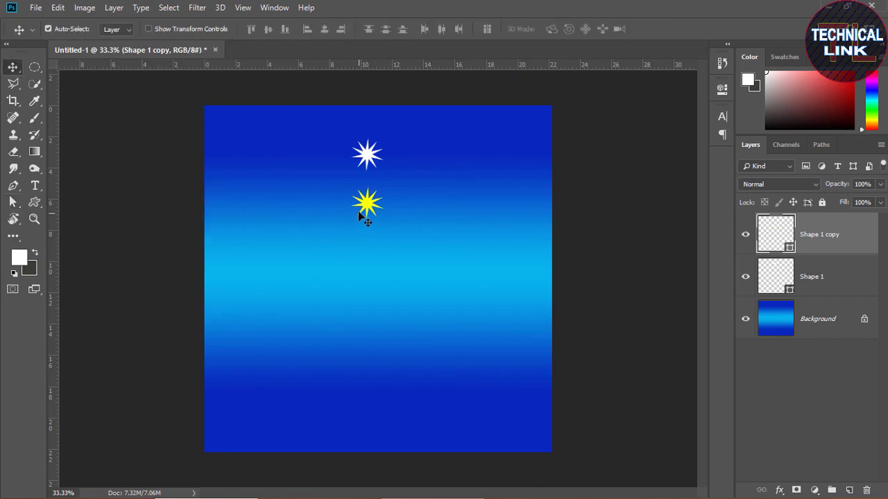
{"action": "left_click_drag", "start_coordinate": [365, 211], "coordinate": [404, 195]}
{"action": "left_click_drag", "start_coordinate": [372, 157], "coordinate": [361, 174]}
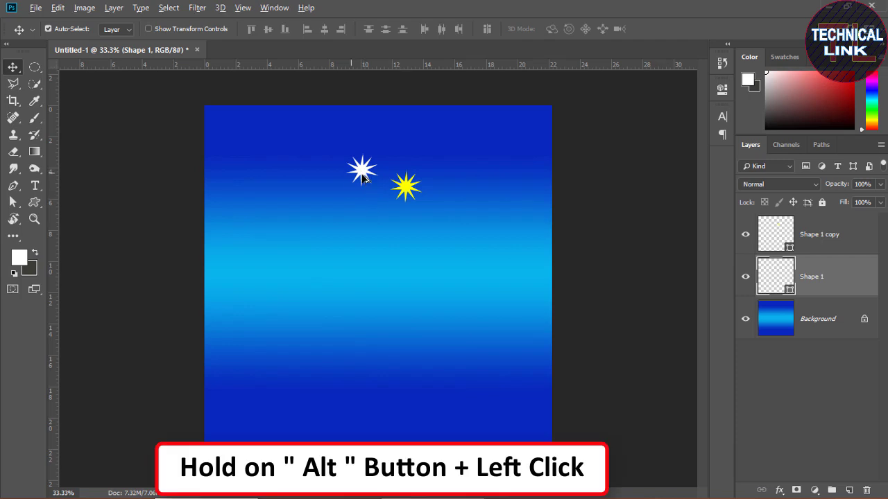
Duplicate the white star below itself and scale the copy to about 69%
{"action": "left_click_drag", "start_coordinate": [363, 176], "coordinate": [347, 226]}
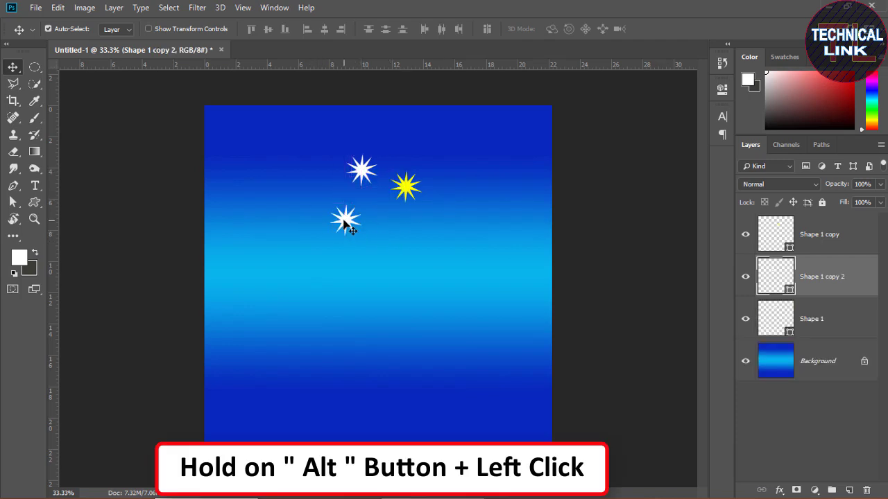
{"action": "key", "text": "ctrl+t"}
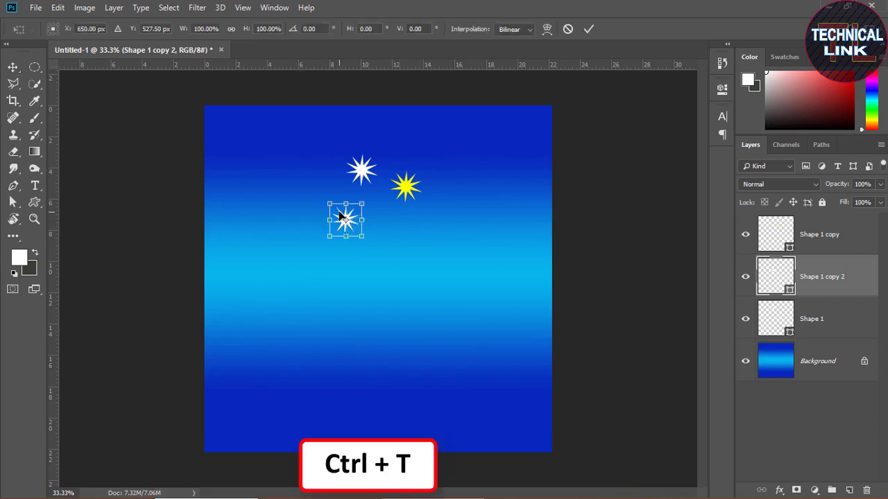
{"action": "left_click_drag", "start_coordinate": [330, 203], "coordinate": [340, 213]}
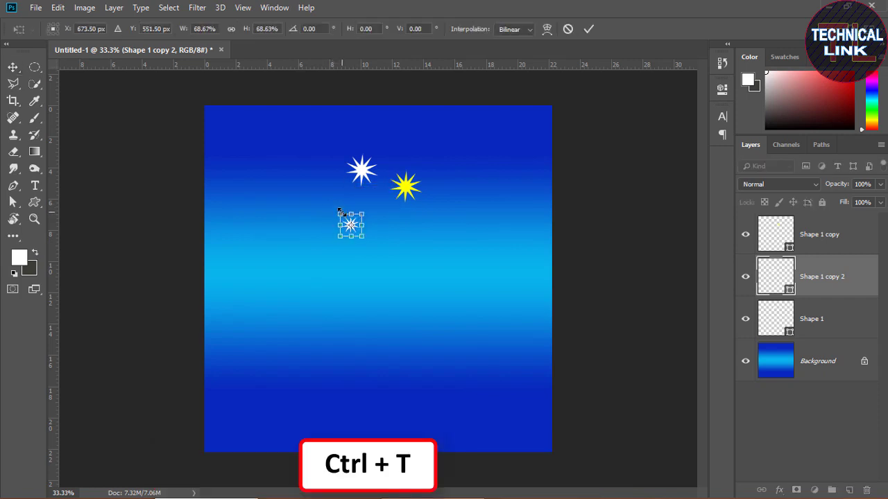
{"action": "key", "text": "Return"}
Add a yellow star copy at about 63%, align the small pair, and minimize Photoshop
{"action": "mouse_move", "coordinate": [408, 192]}
{"action": "left_mouse_down"}
{"action": "mouse_move", "coordinate": [409, 177]}
{"action": "mouse_move", "coordinate": [407, 218]}
{"action": "left_mouse_up"}
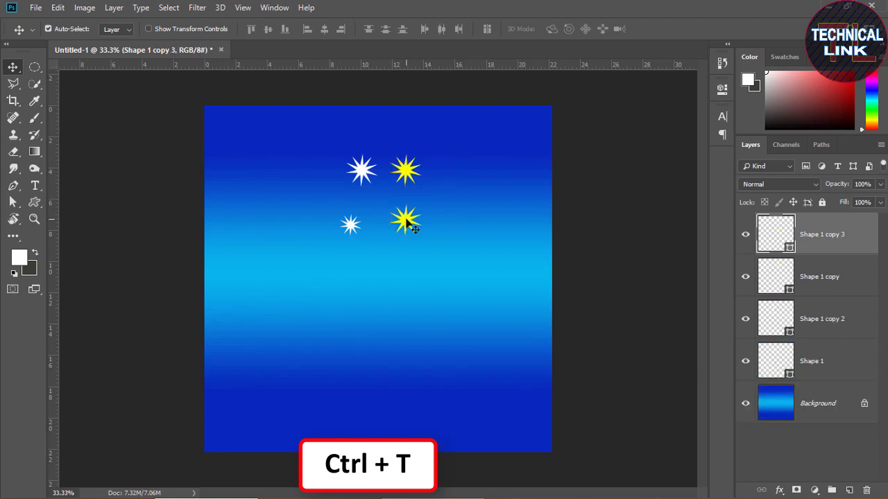
{"action": "key", "text": "ctrl+t"}
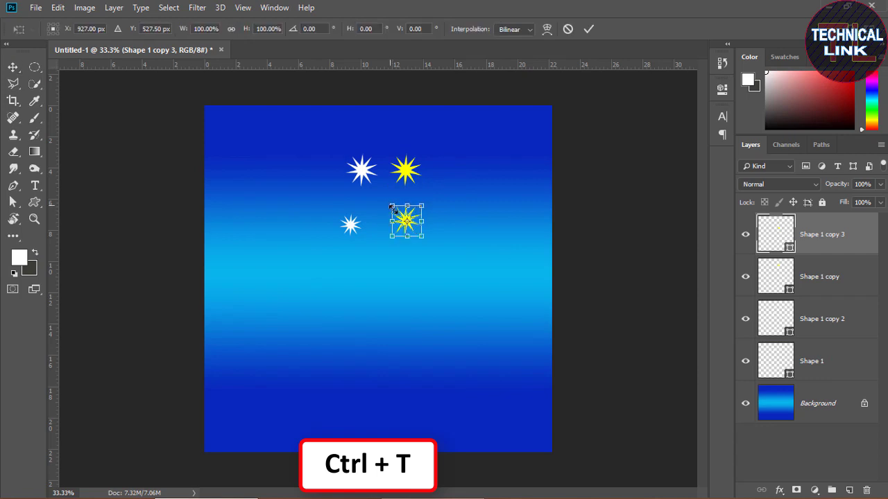
{"action": "left_click_drag", "start_coordinate": [389, 204], "coordinate": [399, 216]}
{"action": "key", "text": "Return"}
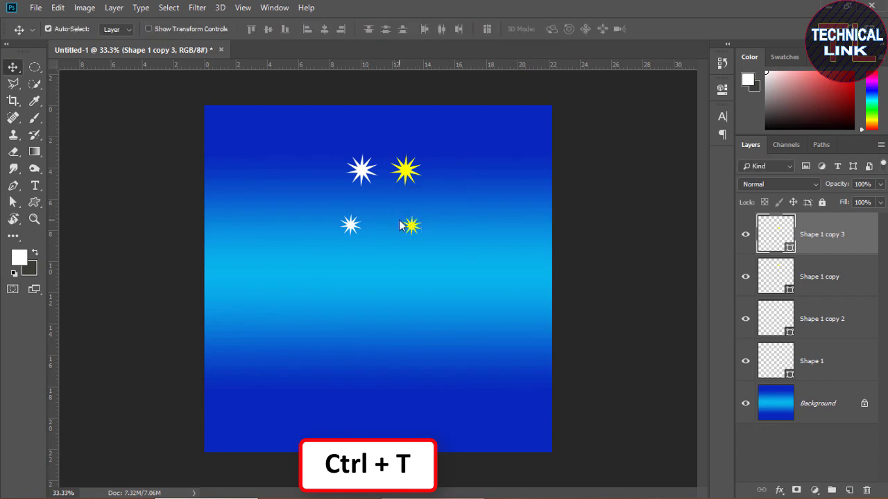
{"action": "left_click_drag", "start_coordinate": [421, 228], "coordinate": [410, 217]}
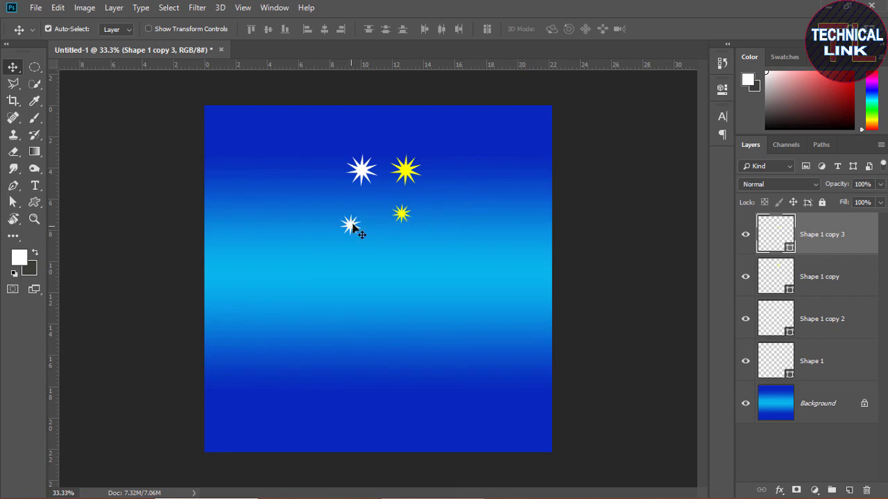
{"action": "left_click_drag", "start_coordinate": [350, 223], "coordinate": [360, 222]}
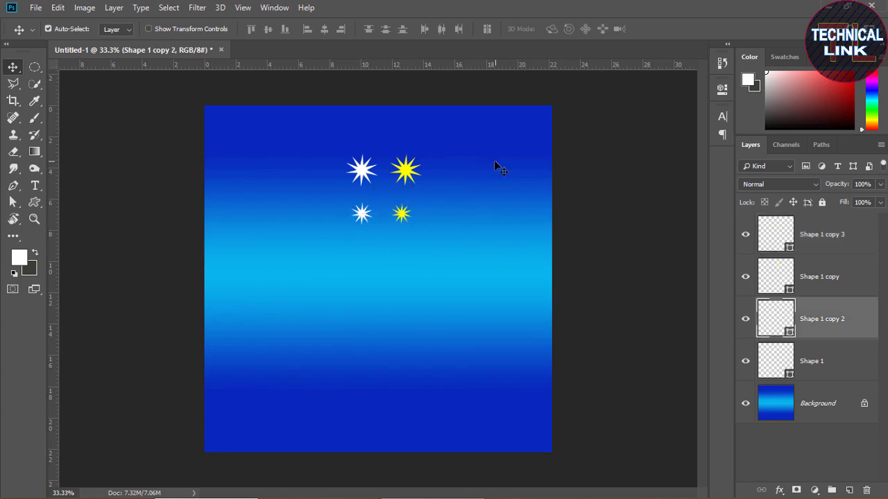
{"action": "left_click", "coordinate": [829, 8]}
Search Google Images in Chrome for 'free png balloons' and browse the results
{"action": "left_click", "coordinate": [359, 487]}
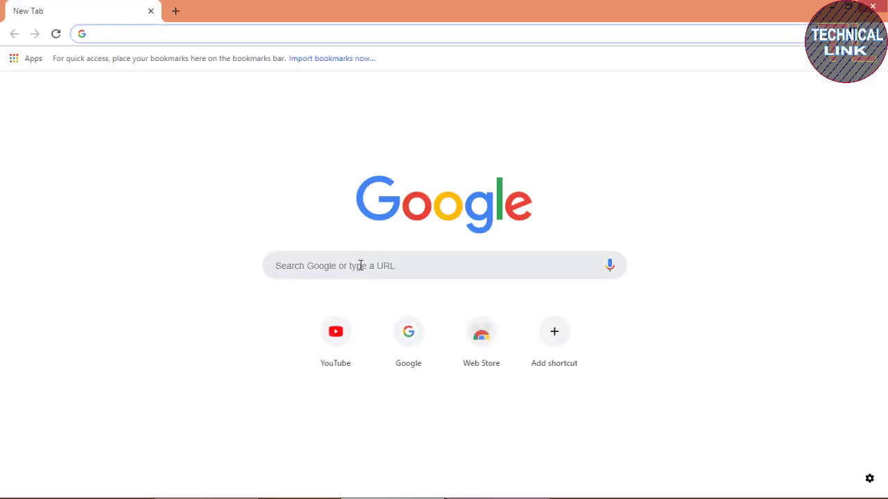
{"action": "left_click", "coordinate": [361, 266]}
{"action": "type", "text": "f"}
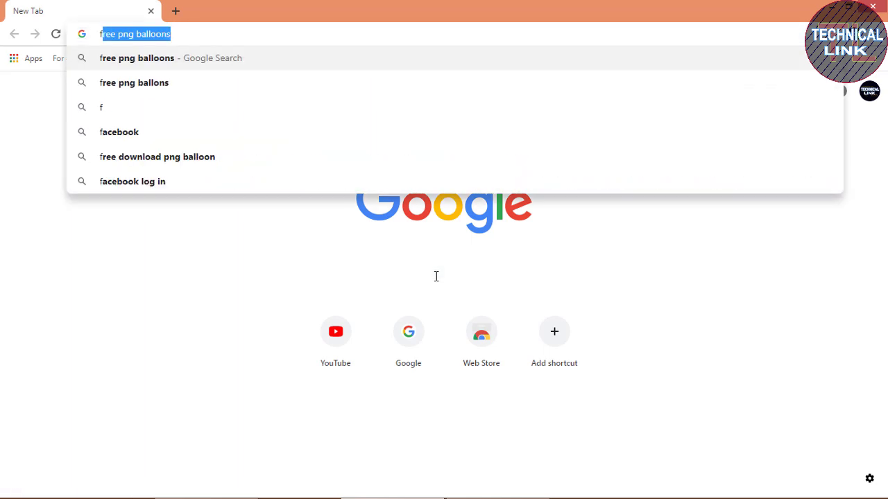
{"action": "type", "text": "ree png "}
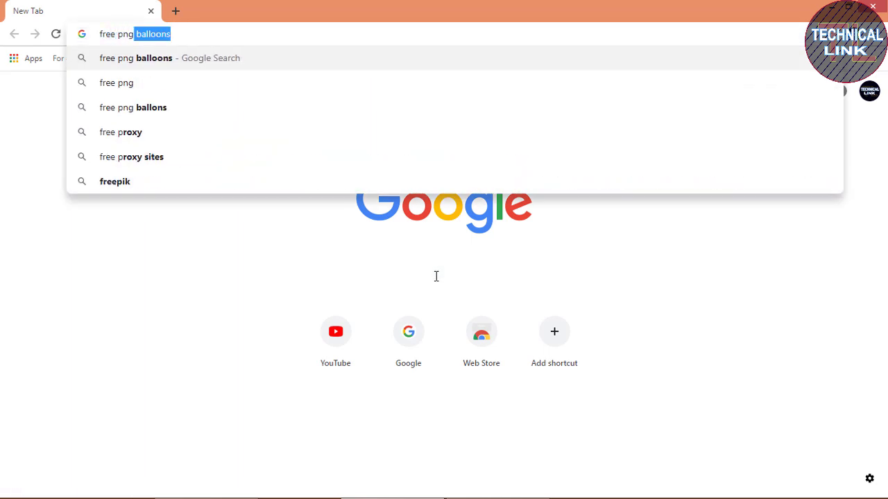
{"action": "type", "text": "balloo"}
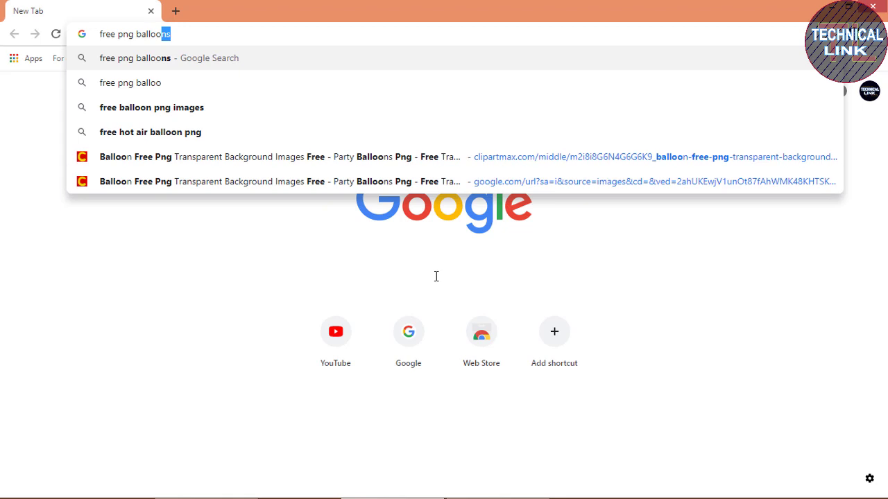
{"action": "type", "text": "ns"}
{"action": "key", "text": "Return"}
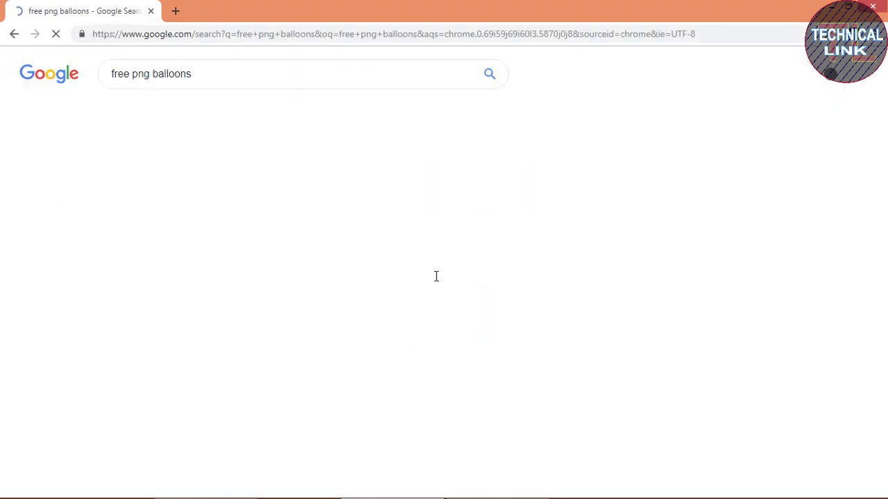
{"action": "left_click", "coordinate": [172, 170]}
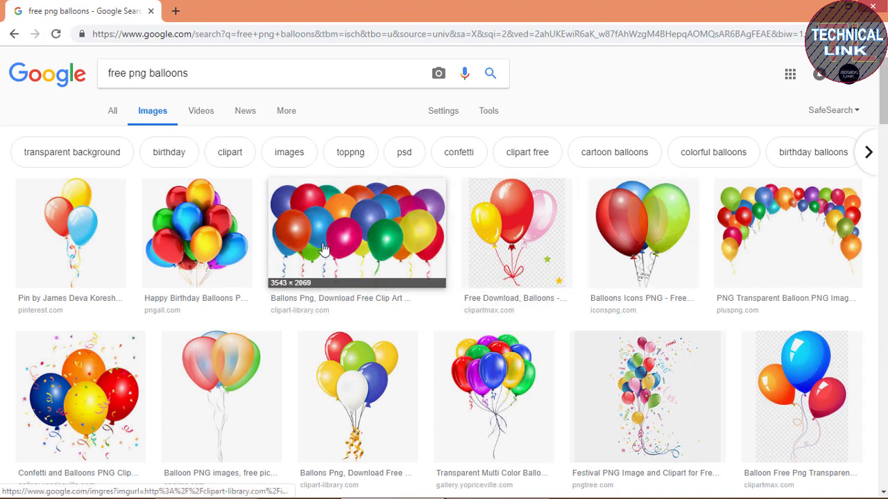
{"action": "scroll", "coordinate": [330, 298], "scroll_direction": "down", "scroll_amount": 4}
{"action": "scroll", "coordinate": [333, 326], "scroll_direction": "down", "scroll_amount": 3}
{"action": "scroll", "coordinate": [333, 298], "scroll_direction": "up", "scroll_amount": 10}
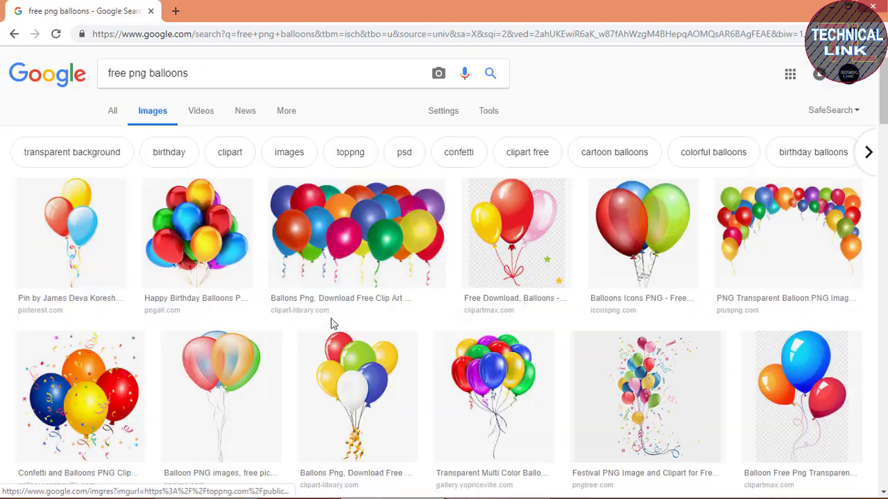
Open clipart174000 (02).png from the Png Balloons folder on the Desktop
{"action": "left_click", "coordinate": [875, 7]}
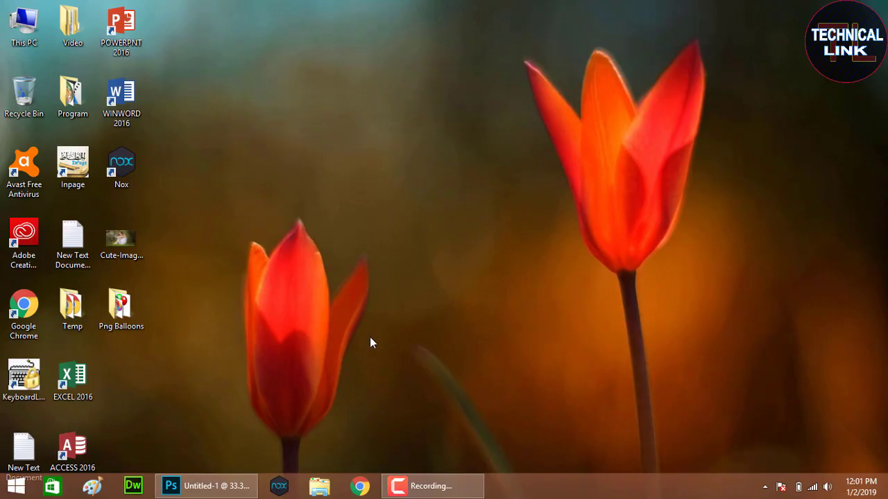
{"action": "left_click", "coordinate": [220, 485]}
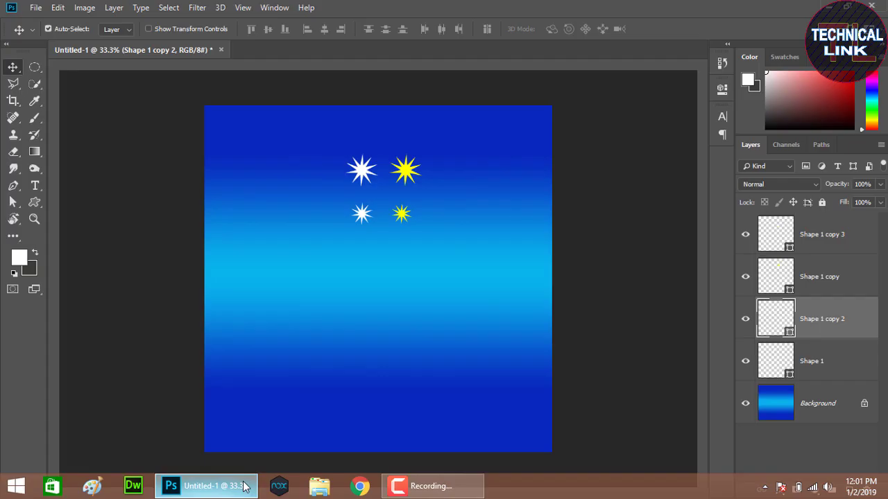
{"action": "left_click", "coordinate": [36, 8]}
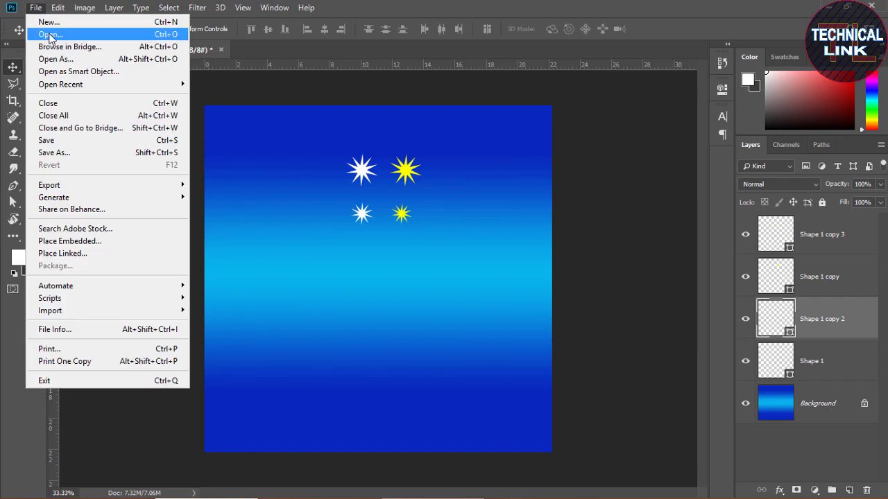
{"action": "key", "text": "Escape"}
{"action": "key", "text": "ctrl+o"}
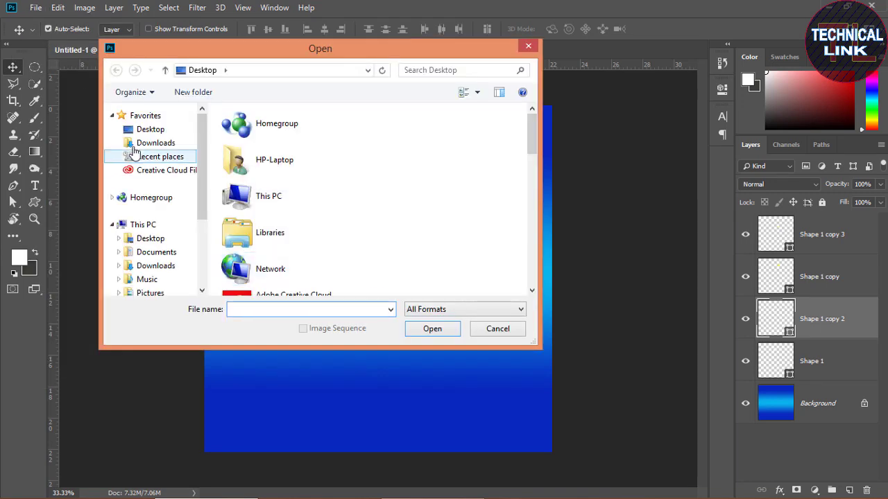
{"action": "left_click", "coordinate": [153, 130]}
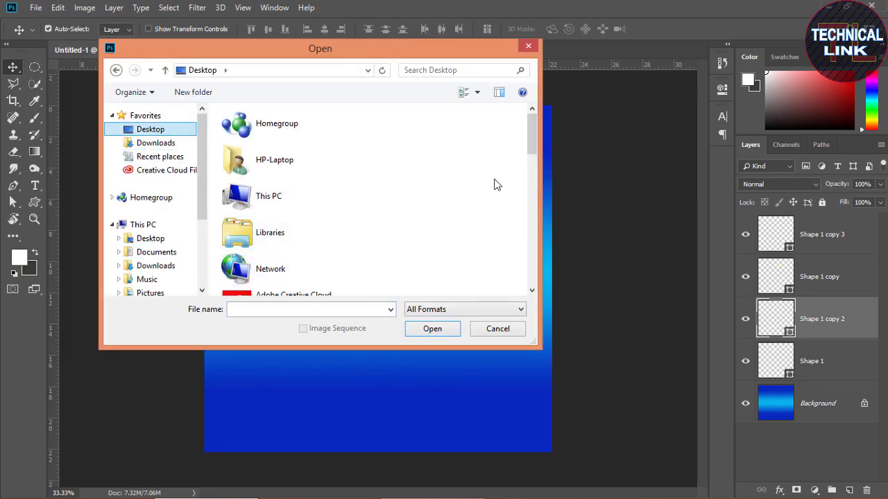
{"action": "left_click_drag", "start_coordinate": [530, 137], "coordinate": [532, 181]}
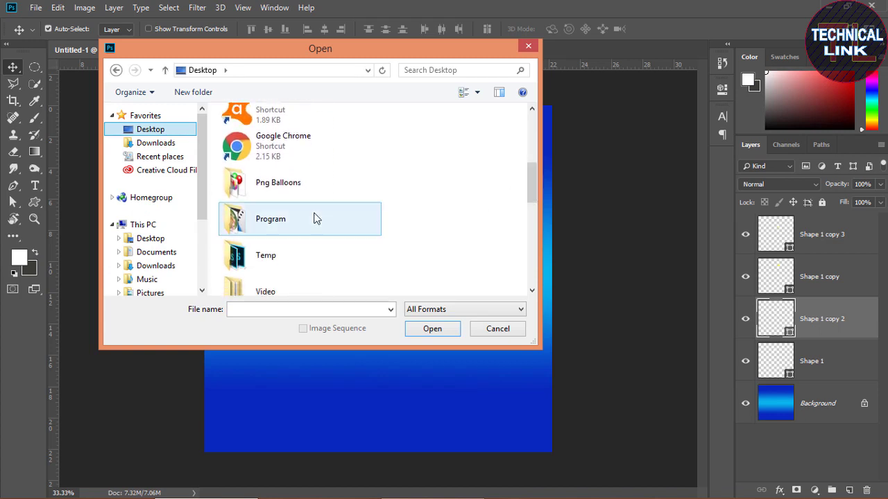
{"action": "double_click", "coordinate": [291, 186]}
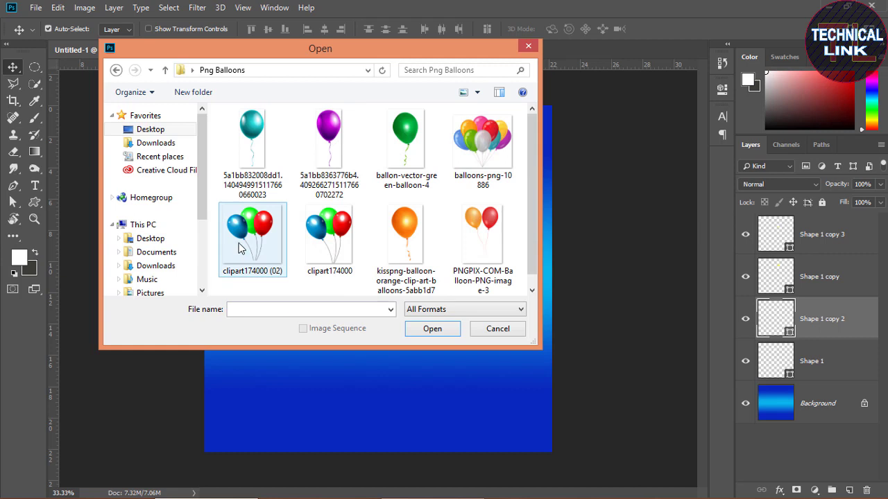
{"action": "left_click", "coordinate": [244, 244]}
{"action": "left_click", "coordinate": [432, 330]}
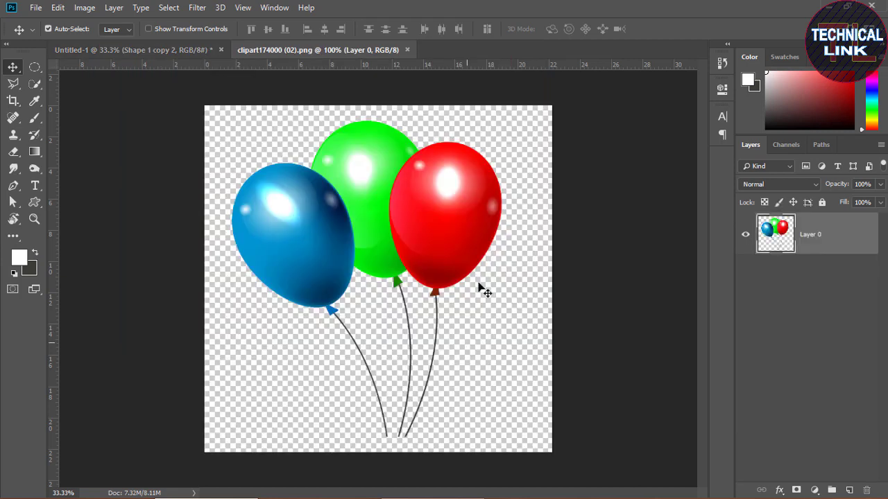
Copy the balloon image and paste it into the Untitled-1 birthday card
{"action": "mouse_move", "coordinate": [437, 305]}
{"action": "left_mouse_down"}
{"action": "mouse_move", "coordinate": [444, 239]}
{"action": "mouse_move", "coordinate": [434, 212]}
{"action": "left_mouse_up"}
{"action": "key", "text": "ctrl+c"}
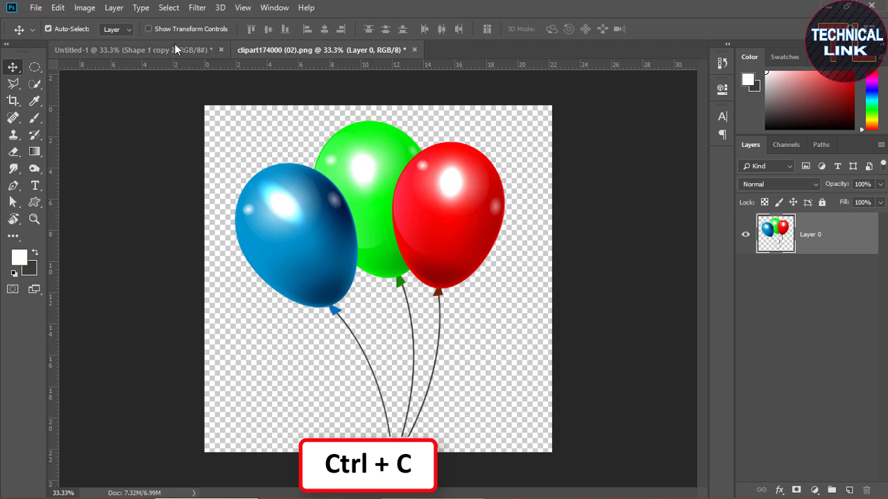
{"action": "left_click", "coordinate": [131, 49]}
{"action": "key", "text": "ctrl+v"}
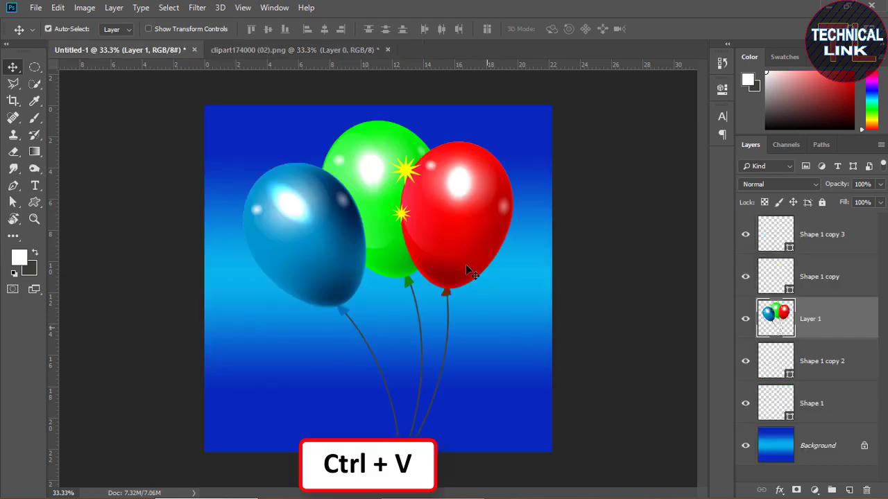
{"action": "mouse_move", "coordinate": [465, 265]}
{"action": "left_mouse_down"}
{"action": "mouse_move", "coordinate": [469, 283]}
{"action": "mouse_move", "coordinate": [387, 236]}
{"action": "left_mouse_up"}
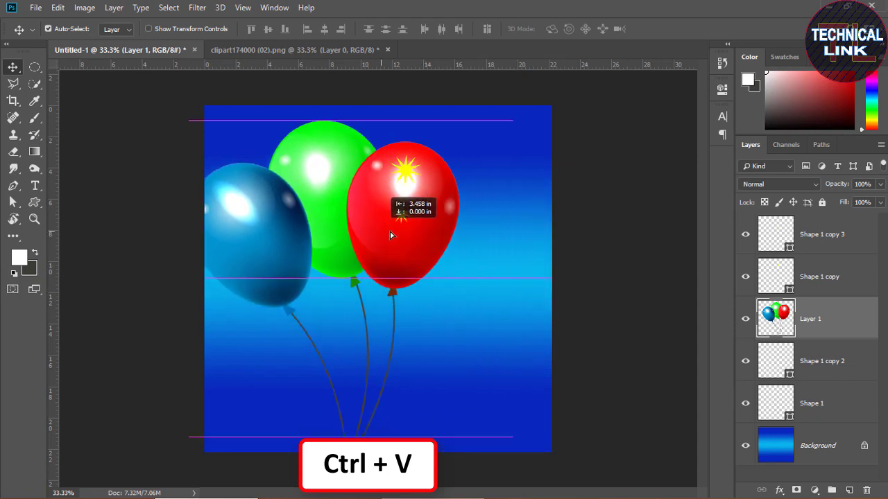
{"action": "left_click_drag", "start_coordinate": [391, 236], "coordinate": [412, 236]}
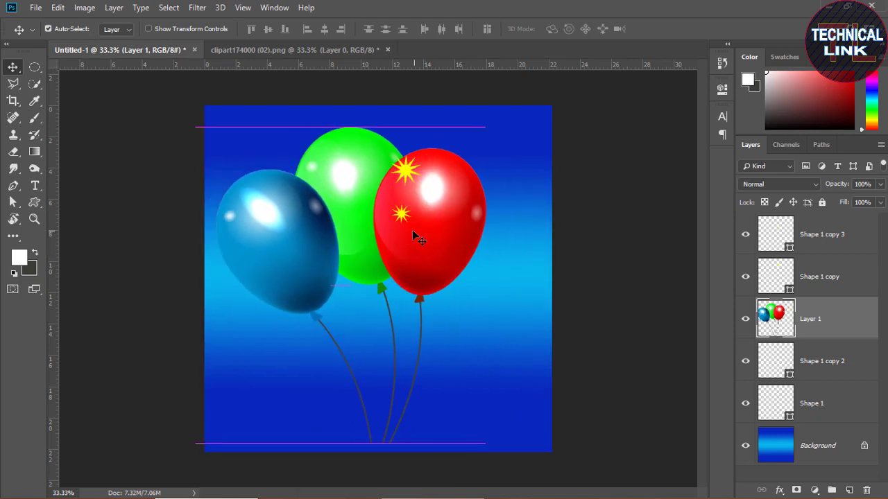
Shrink the balloons to about 38%, move them top-left, and Alt-drag a copy below
{"action": "key", "text": "ctrl+t"}
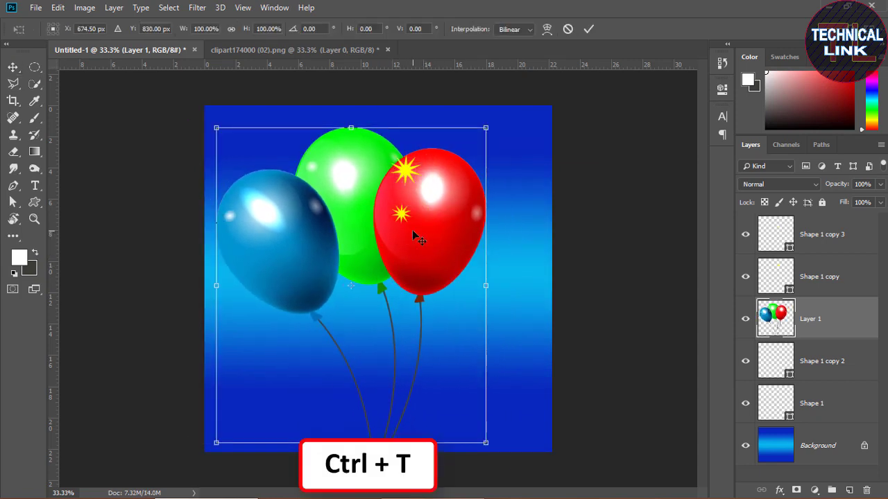
{"action": "left_click_drag", "start_coordinate": [215, 129], "coordinate": [380, 324]}
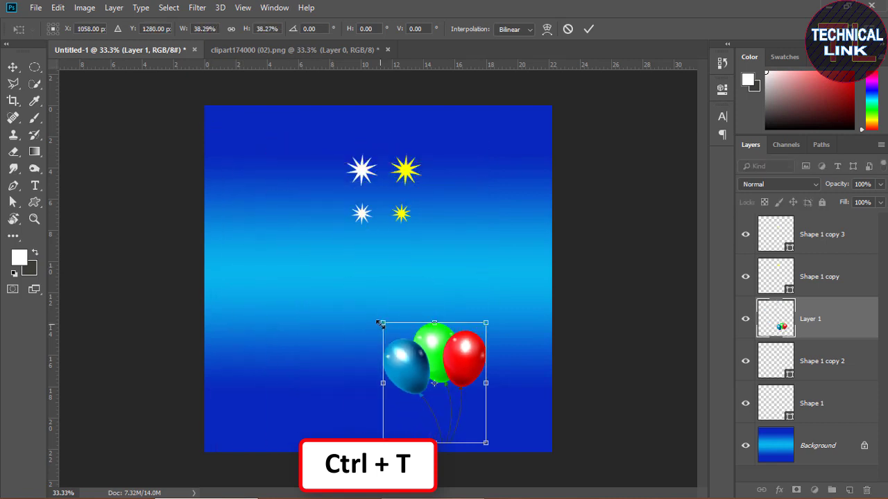
{"action": "key", "text": "Return"}
{"action": "left_click_drag", "start_coordinate": [439, 367], "coordinate": [261, 154]}
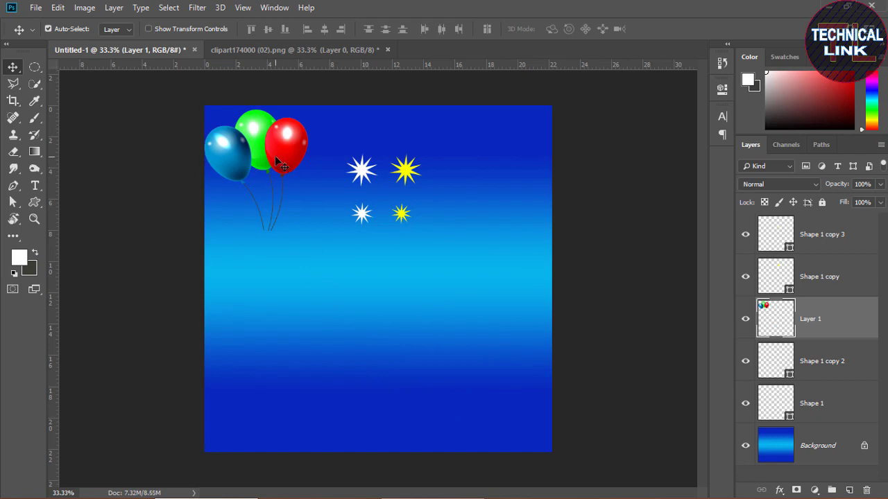
{"action": "mouse_move", "coordinate": [280, 156]}
{"action": "left_mouse_down"}
{"action": "mouse_move", "coordinate": [279, 216]}
{"action": "mouse_move", "coordinate": [277, 145]}
{"action": "left_mouse_up"}
Drop the lower left copy, then stack two horizontally flipped balloon bunches at the top-right edge
{"action": "left_click", "coordinate": [283, 222]}
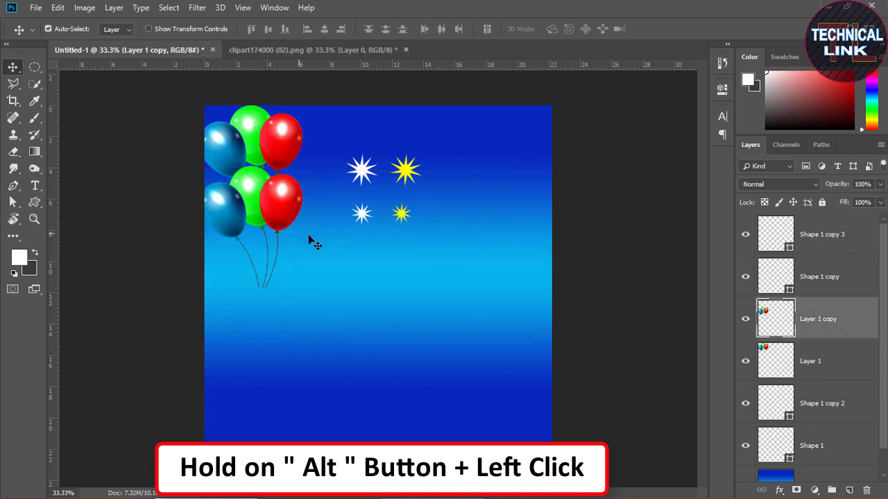
{"action": "left_click_drag", "start_coordinate": [287, 206], "coordinate": [523, 153]}
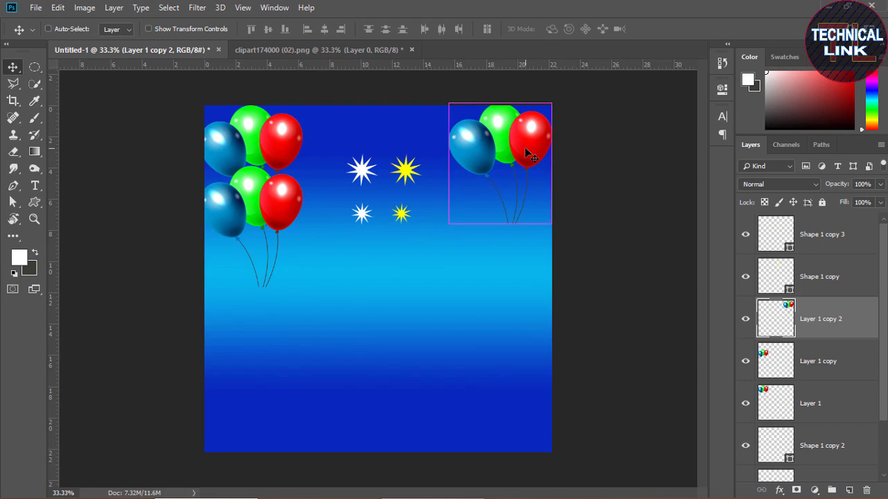
{"action": "key", "text": "ctrl+t"}
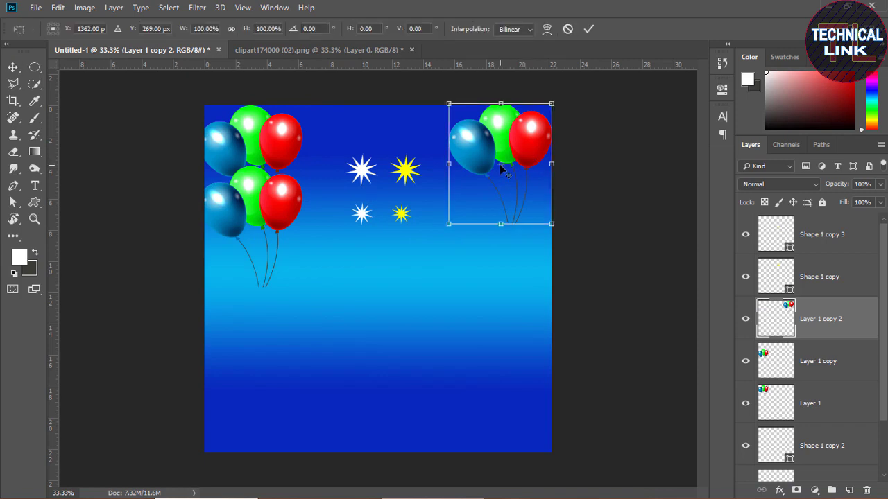
{"action": "right_click", "coordinate": [499, 164]}
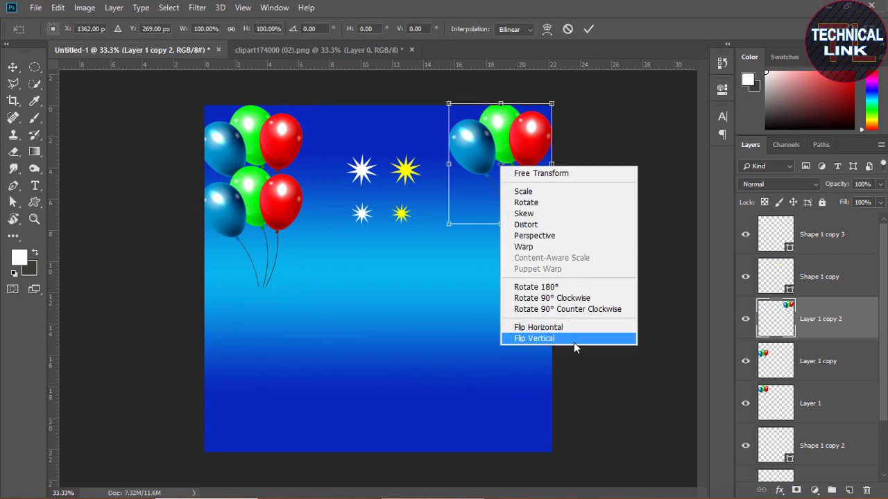
{"action": "left_click", "coordinate": [558, 329]}
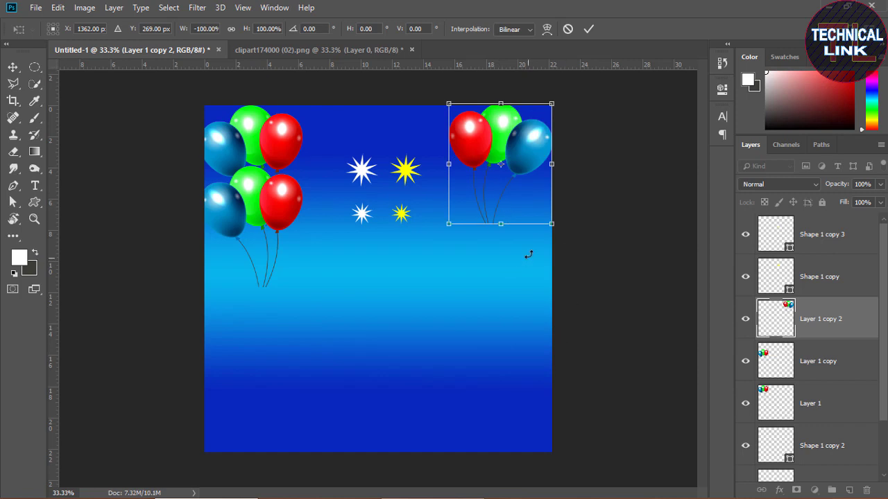
{"action": "key", "text": "Return"}
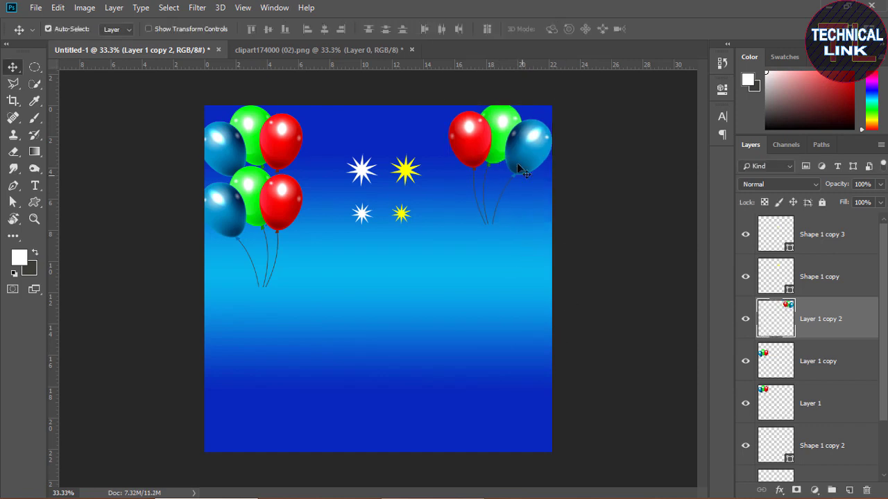
{"action": "left_click_drag", "start_coordinate": [520, 172], "coordinate": [525, 160]}
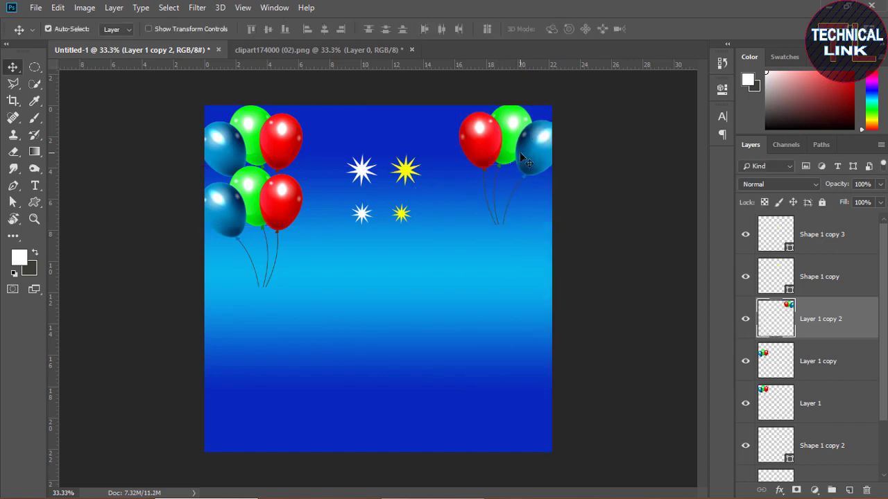
{"action": "left_click_drag", "start_coordinate": [527, 193], "coordinate": [539, 235]}
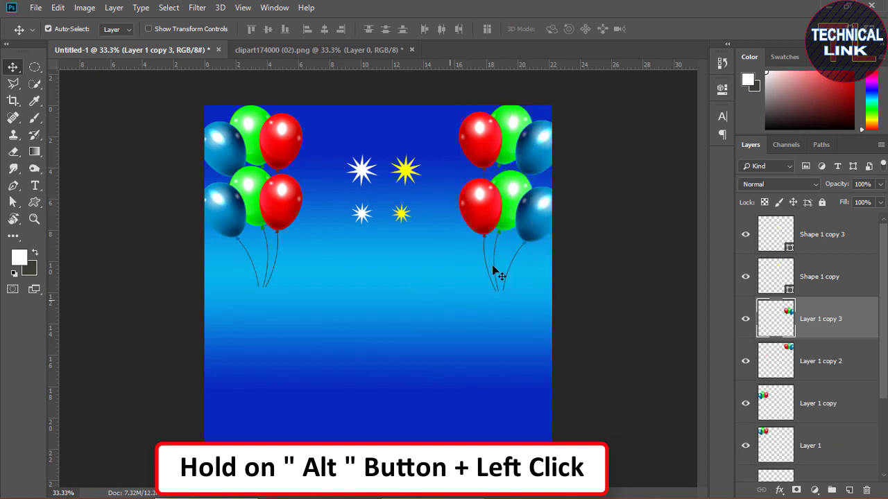
Drag the four stars into a staggered cluster, swapping the small yellow and white stars
{"action": "left_click_drag", "start_coordinate": [361, 177], "coordinate": [356, 160]}
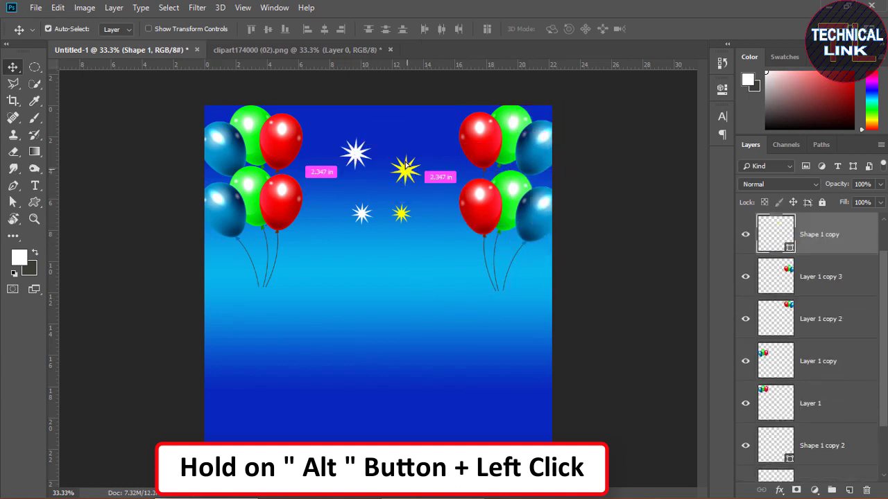
{"action": "left_click_drag", "start_coordinate": [405, 172], "coordinate": [402, 152]}
{"action": "mouse_move", "coordinate": [401, 212]}
{"action": "left_mouse_down"}
{"action": "mouse_move", "coordinate": [395, 200]}
{"action": "mouse_move", "coordinate": [341, 184]}
{"action": "left_mouse_up"}
{"action": "left_click_drag", "start_coordinate": [376, 222], "coordinate": [422, 191]}
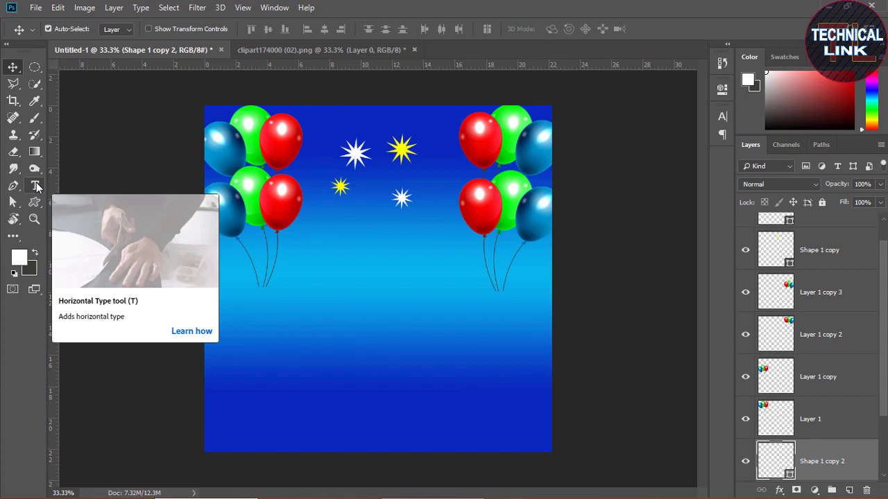
Type HAPPY and BIRTHDAY on two lines below the stars, correcting a typo
{"action": "left_click_drag", "start_coordinate": [37, 187], "coordinate": [102, 189]}
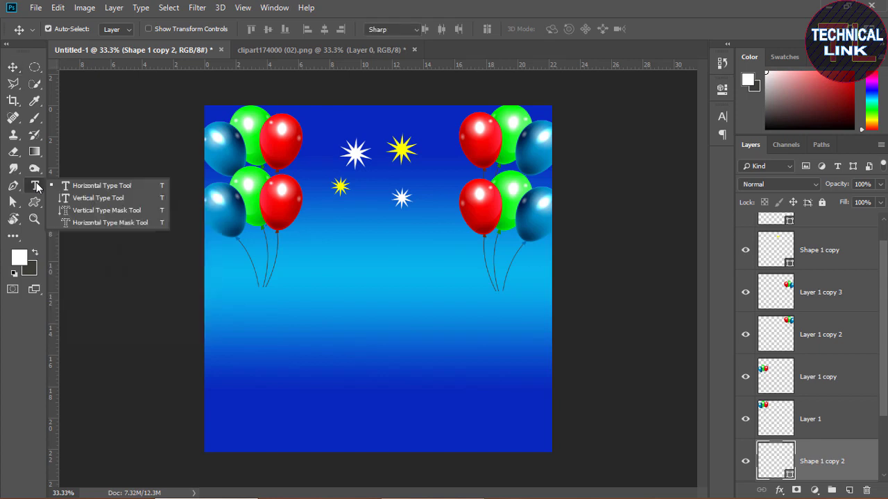
{"action": "left_click", "coordinate": [324, 246]}
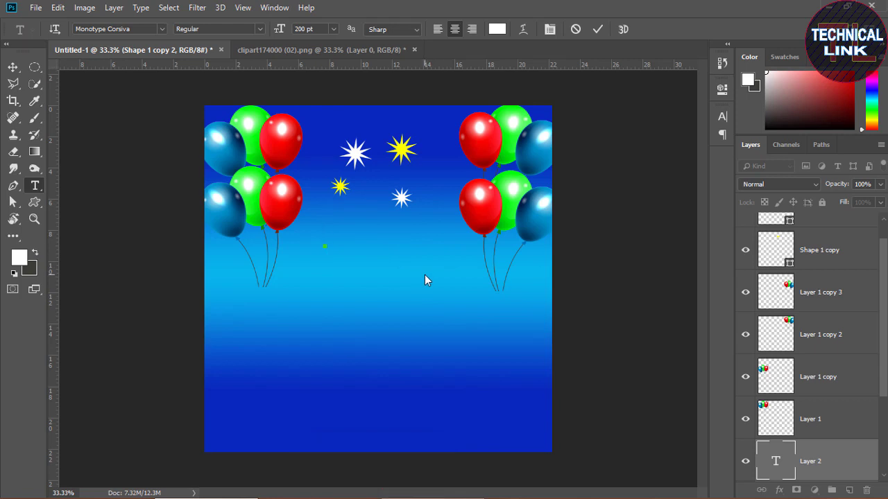
{"action": "type", "text": "HAP"}
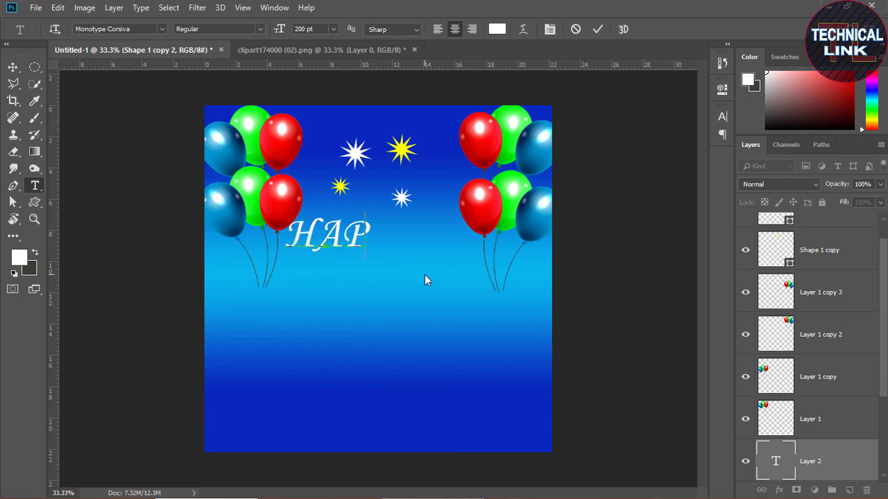
{"action": "type", "text": "PY"}
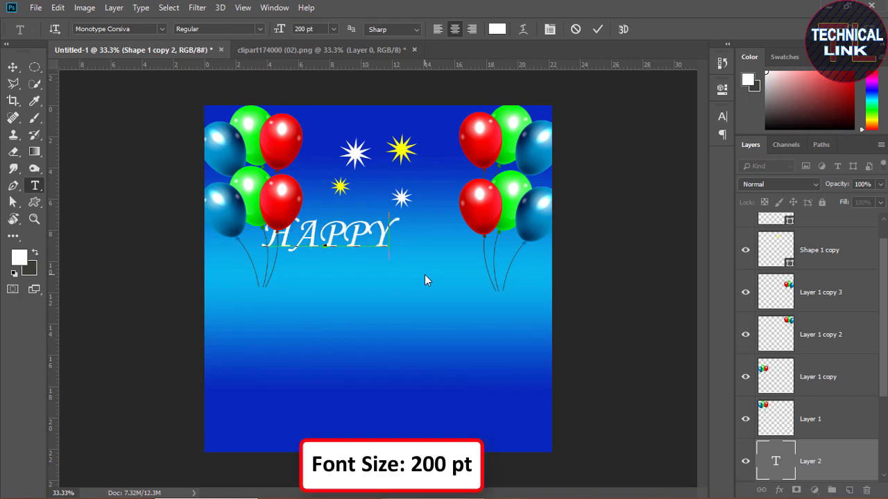
{"action": "key", "text": "Return"}
{"action": "type", "text": "B"}
{"action": "type", "text": "RI"}
{"action": "key", "text": "BackSpace"}
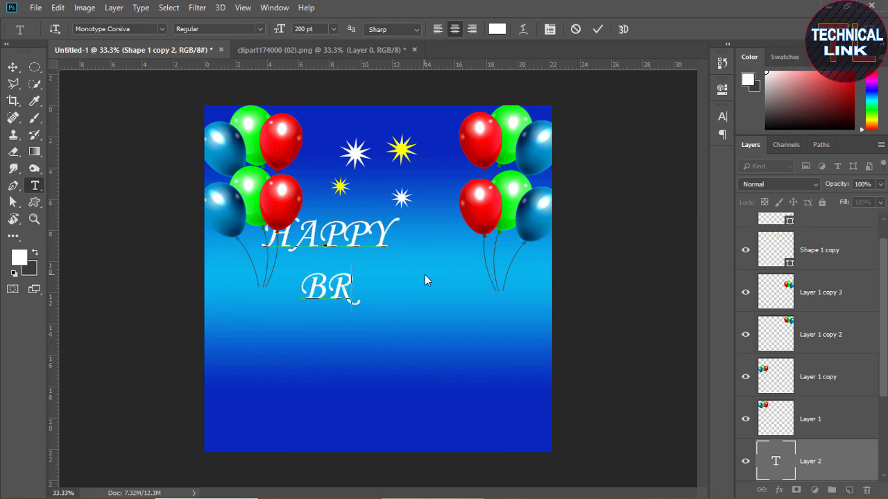
{"action": "key", "text": "BackSpace"}
{"action": "type", "text": "IRTH"}
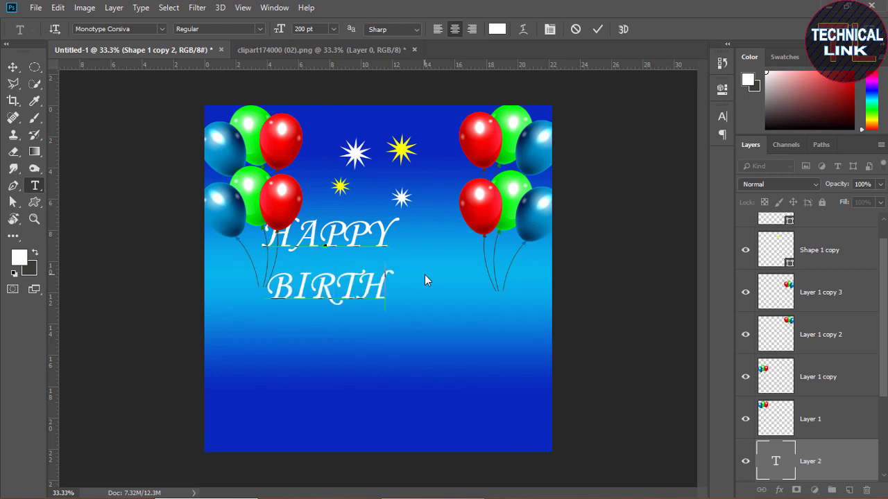
{"action": "type", "text": "DAY"}
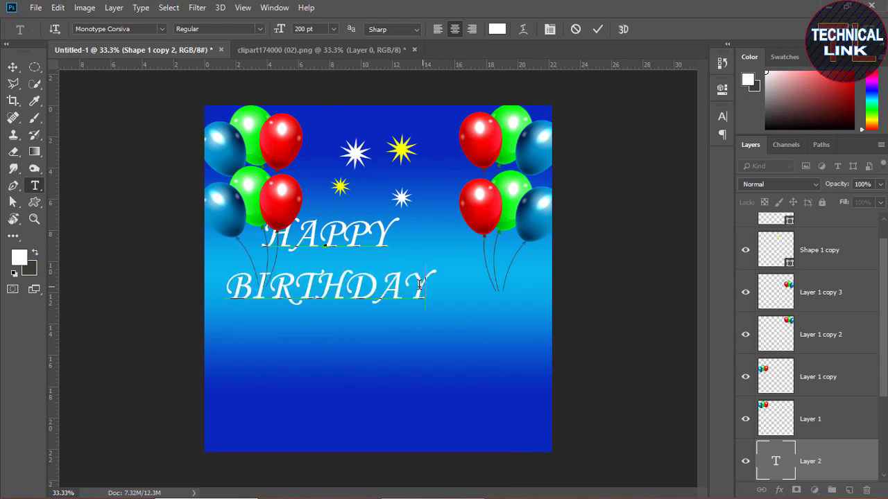
Select the HAPPY BIRTHDAY text, run Edit > Check Spelling, then deselect
{"action": "mouse_move", "coordinate": [419, 284]}
{"action": "left_mouse_down"}
{"action": "mouse_move", "coordinate": [291, 235]}
{"action": "mouse_move", "coordinate": [261, 237]}
{"action": "left_mouse_up"}
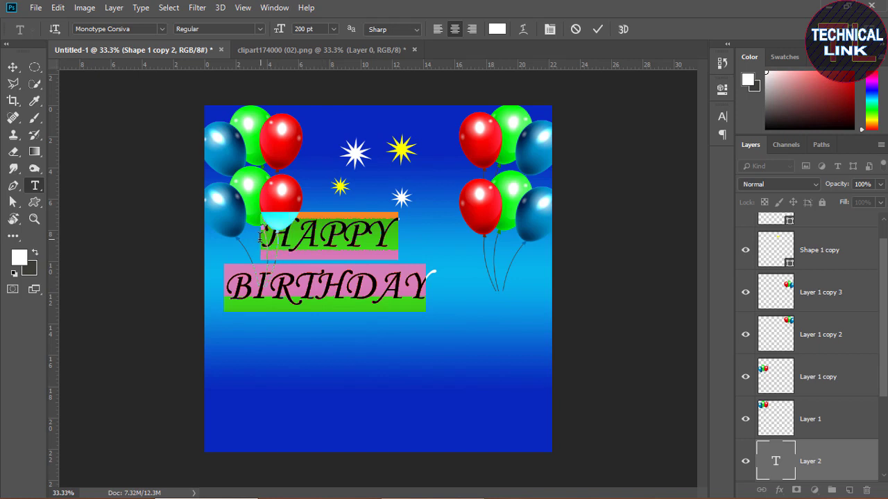
{"action": "left_click", "coordinate": [58, 8]}
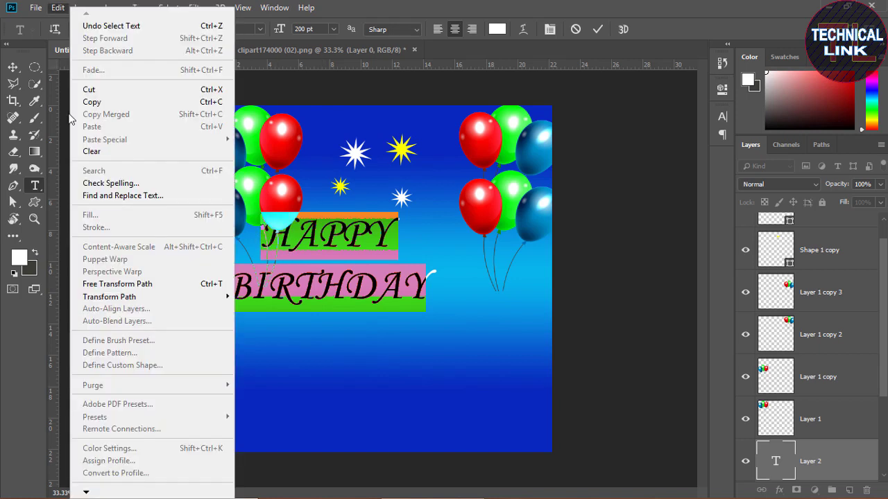
{"action": "left_click", "coordinate": [125, 187]}
{"action": "left_click", "coordinate": [407, 196]}
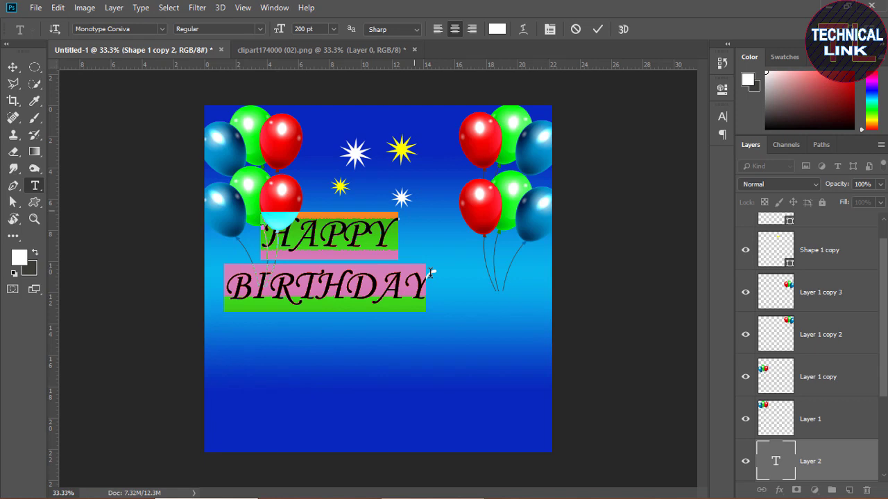
{"action": "left_click", "coordinate": [427, 295]}
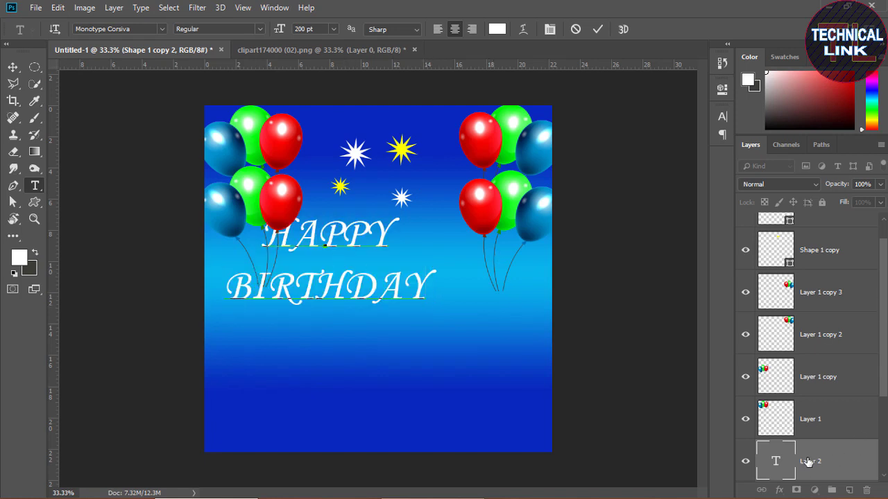
Raise the HAPPY BIRTHDAY layer above the balloons and stars, then shift the text right
{"action": "left_click_drag", "start_coordinate": [812, 464], "coordinate": [817, 256]}
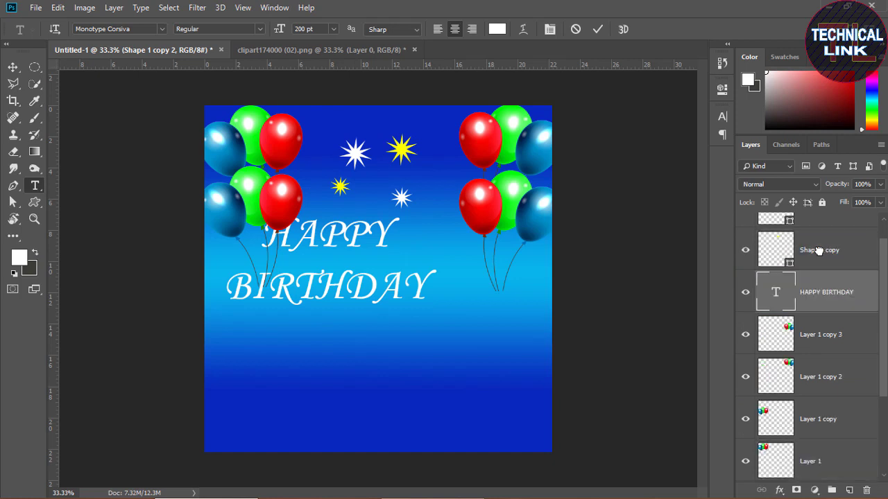
{"action": "scroll", "coordinate": [885, 312], "scroll_direction": "up", "scroll_amount": 2}
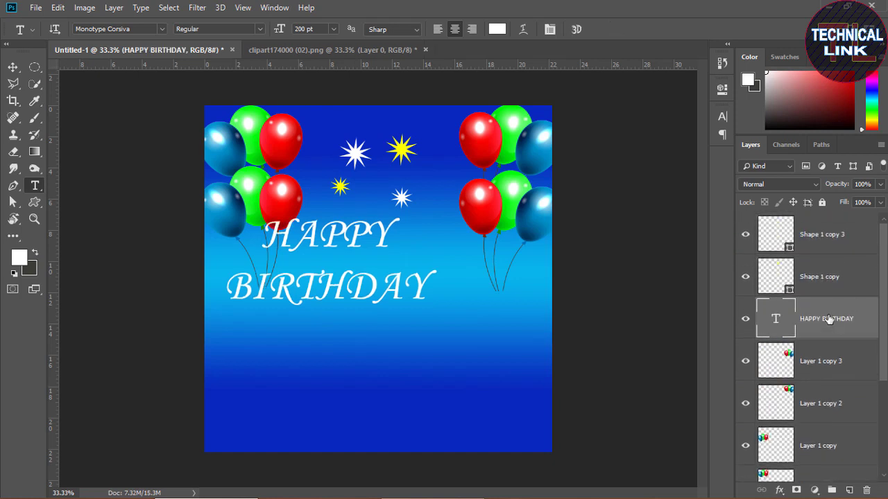
{"action": "mouse_move", "coordinate": [830, 319]}
{"action": "left_mouse_down"}
{"action": "mouse_move", "coordinate": [831, 257]}
{"action": "mouse_move", "coordinate": [818, 222]}
{"action": "left_mouse_up"}
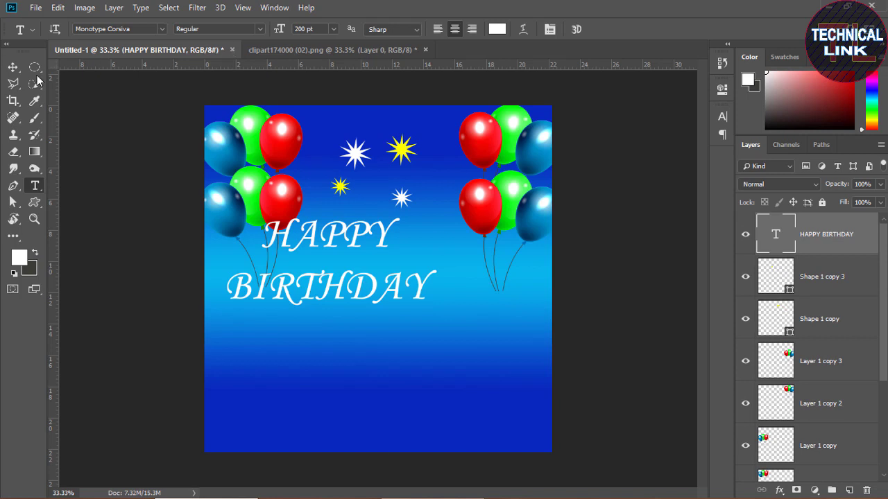
{"action": "left_click", "coordinate": [13, 67]}
{"action": "left_click_drag", "start_coordinate": [396, 286], "coordinate": [426, 291]}
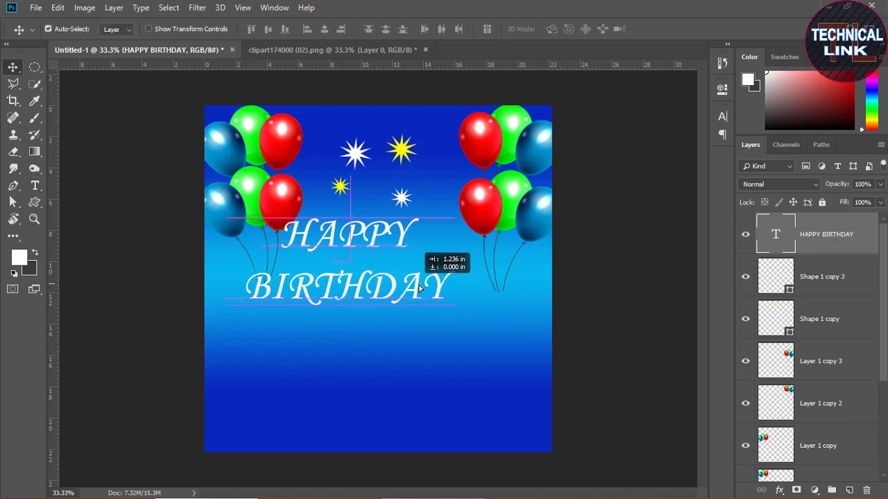
{"action": "right_click", "coordinate": [815, 240]}
In Blending Options, add a red 6 px outside stroke and a drop shadow to HAPPY BIRTHDAY
{"action": "left_click", "coordinate": [692, 25]}
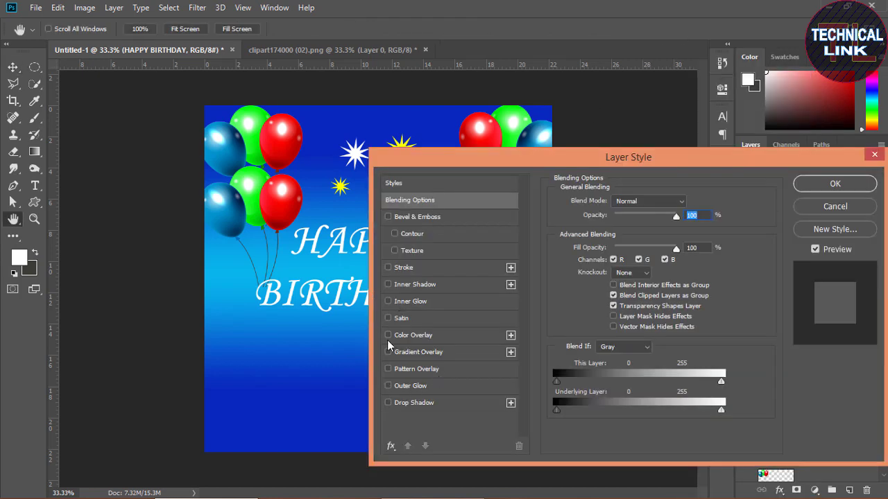
{"action": "left_click", "coordinate": [388, 267]}
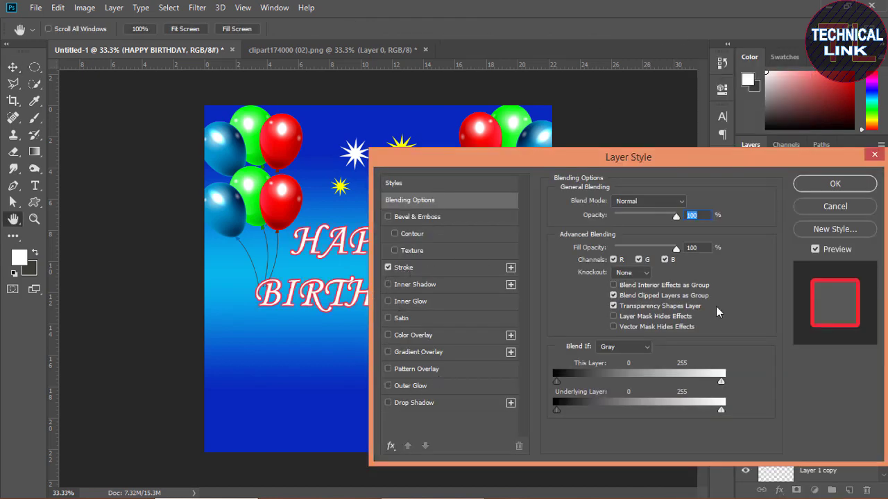
{"action": "left_click", "coordinate": [436, 270]}
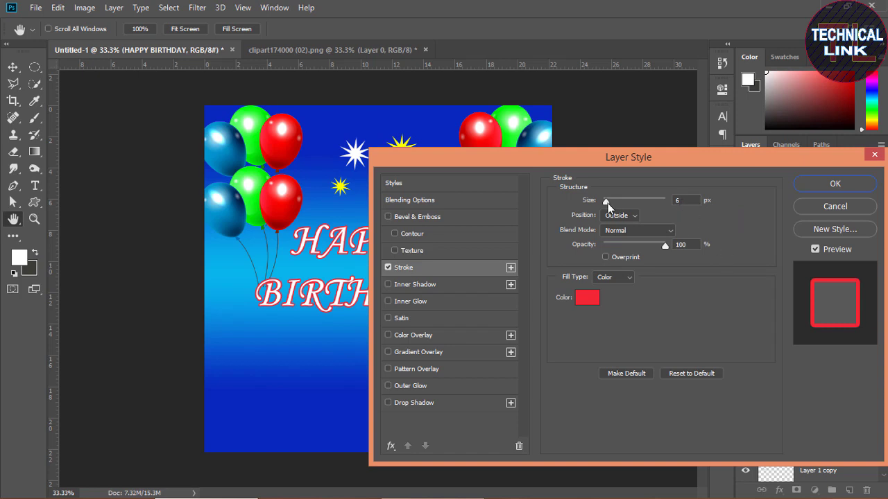
{"action": "left_click_drag", "start_coordinate": [608, 202], "coordinate": [610, 203]}
{"action": "left_click", "coordinate": [388, 403]}
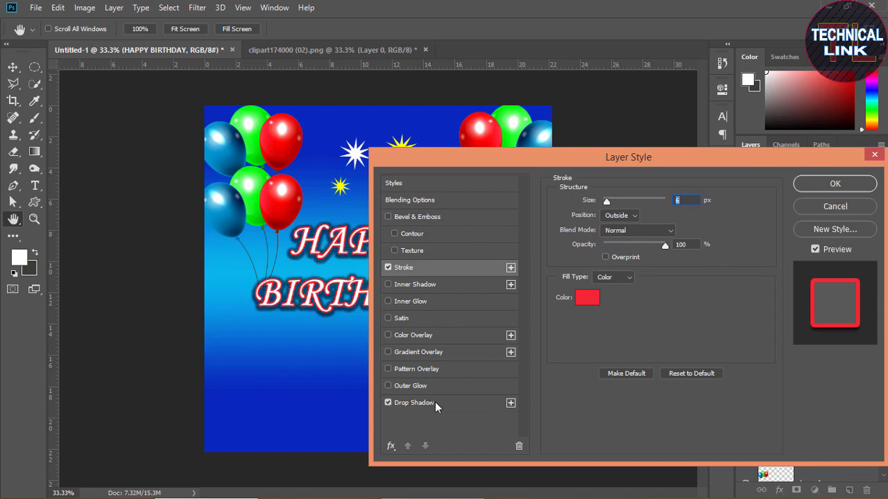
Set the HAPPY BIRTHDAY drop shadow size to 32
{"action": "left_click", "coordinate": [436, 405]}
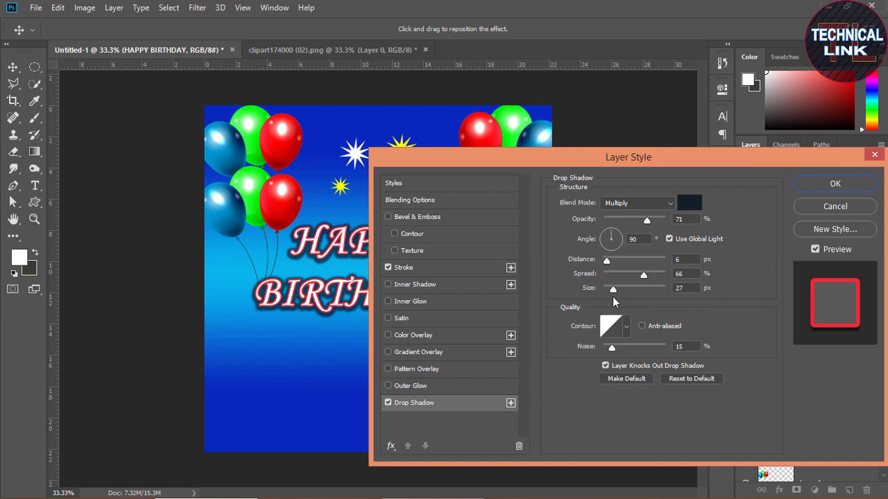
{"action": "left_click_drag", "start_coordinate": [614, 290], "coordinate": [616, 290]}
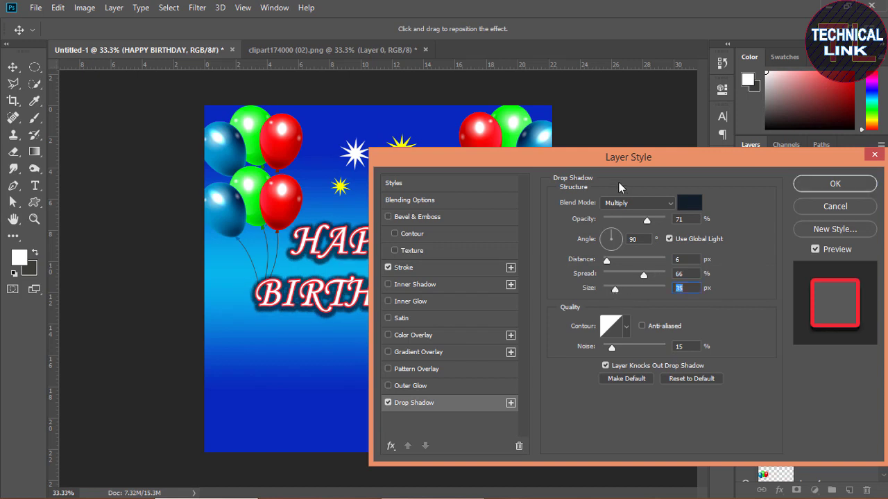
{"action": "left_click_drag", "start_coordinate": [670, 157], "coordinate": [759, 152]}
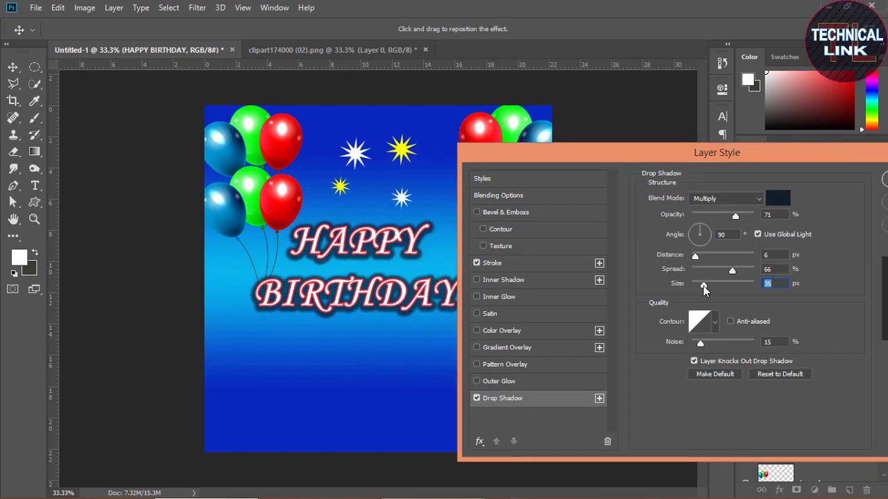
{"action": "left_click_drag", "start_coordinate": [703, 285], "coordinate": [703, 285]}
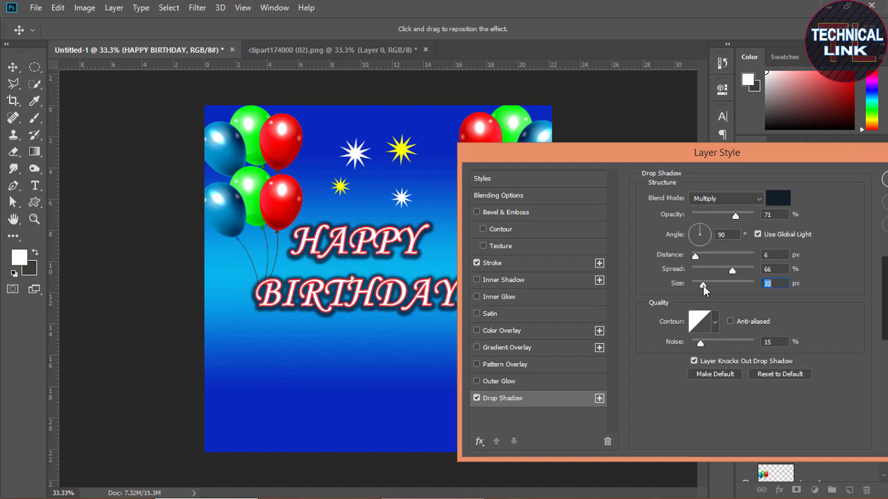
Give the shadow a dark Pantone colour, apply the layer style, and nudge the text right
{"action": "left_click", "coordinate": [778, 198]}
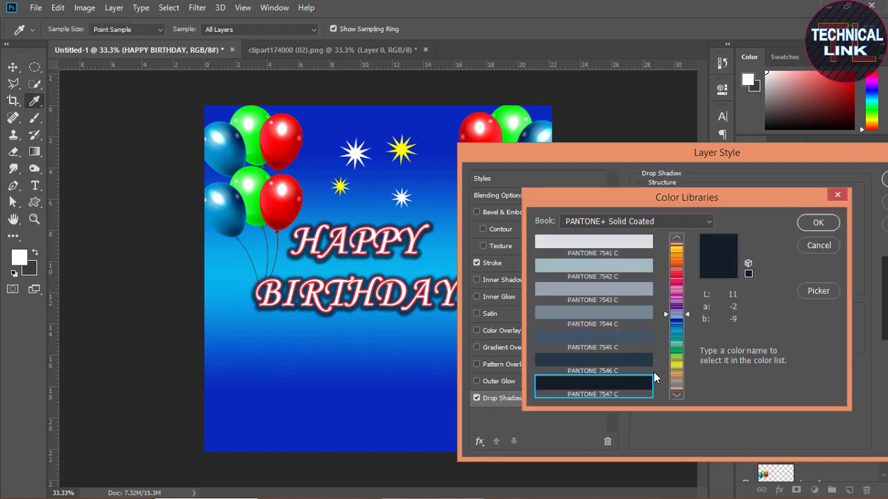
{"action": "left_click", "coordinate": [678, 394]}
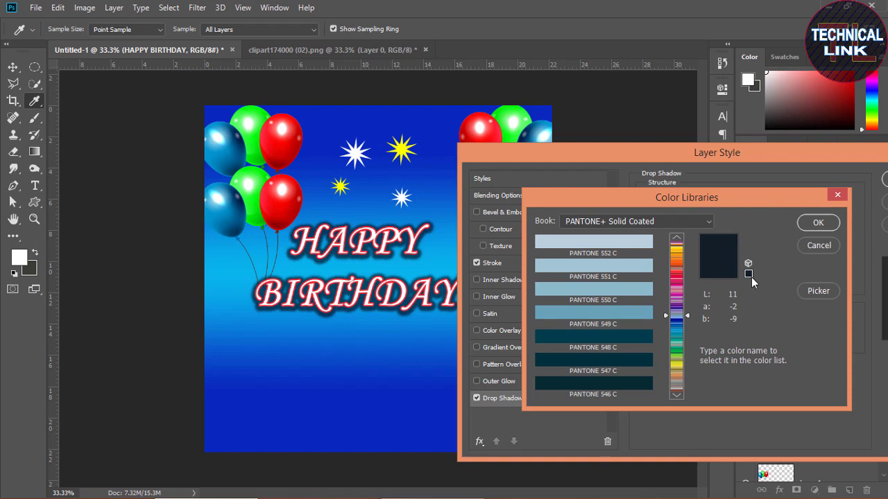
{"action": "left_click", "coordinate": [817, 223]}
{"action": "left_click_drag", "start_coordinate": [824, 154], "coordinate": [772, 154]}
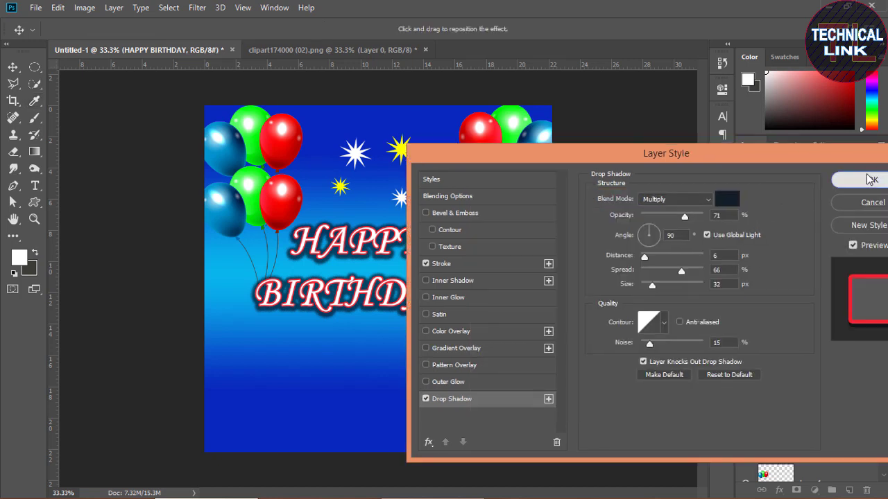
{"action": "left_click", "coordinate": [841, 179]}
{"action": "left_click_drag", "start_coordinate": [416, 290], "coordinate": [418, 296]}
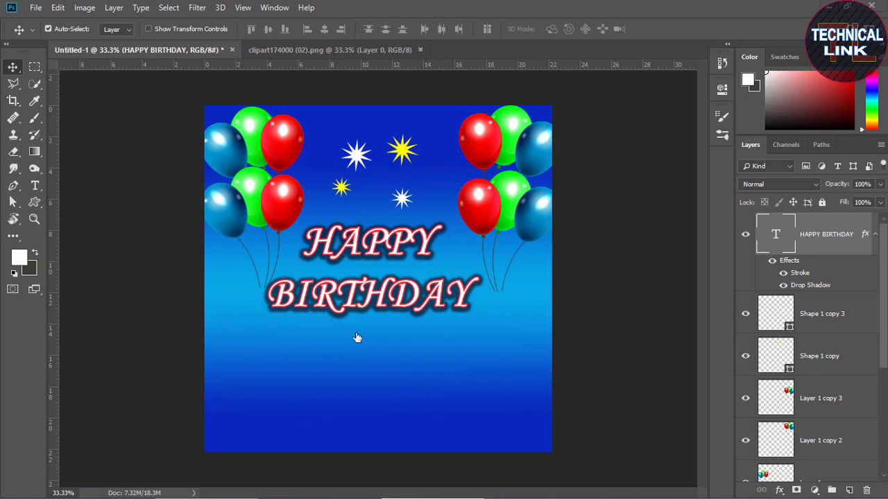
Open Cute-Images-For-Girls-Free-Download.jpg from the Desktop
{"action": "left_click", "coordinate": [36, 8]}
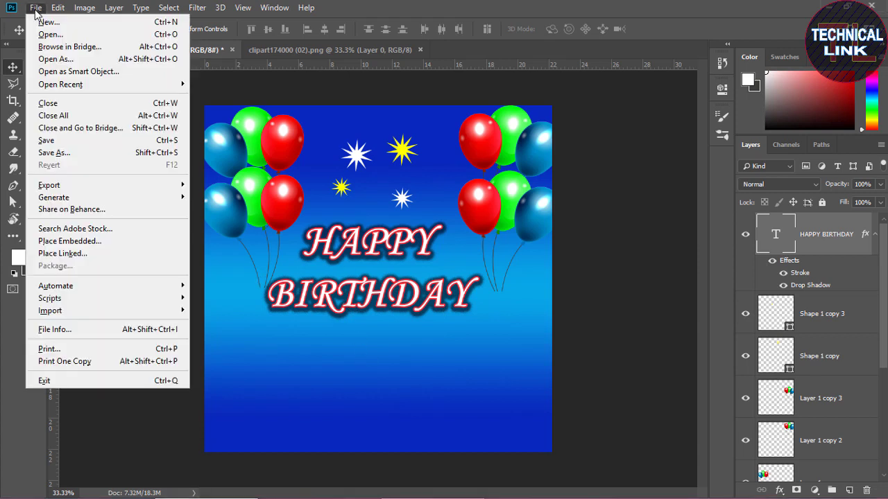
{"action": "left_click", "coordinate": [40, 34]}
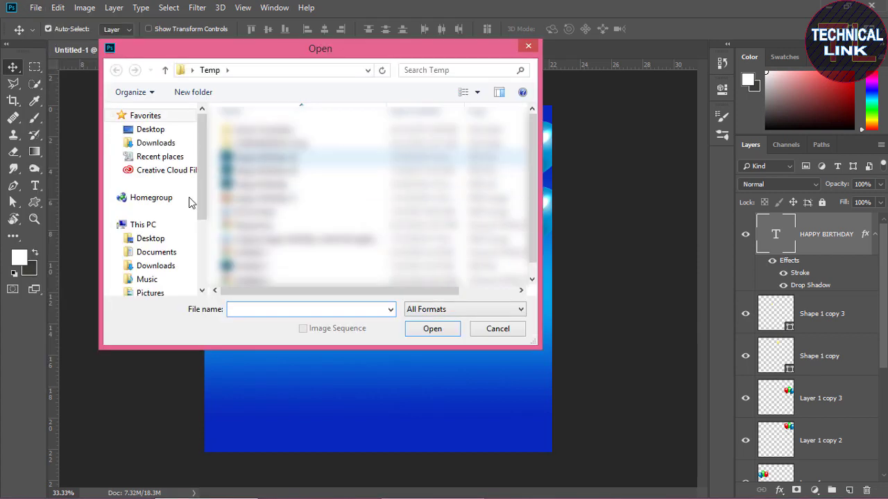
{"action": "left_click", "coordinate": [151, 129]}
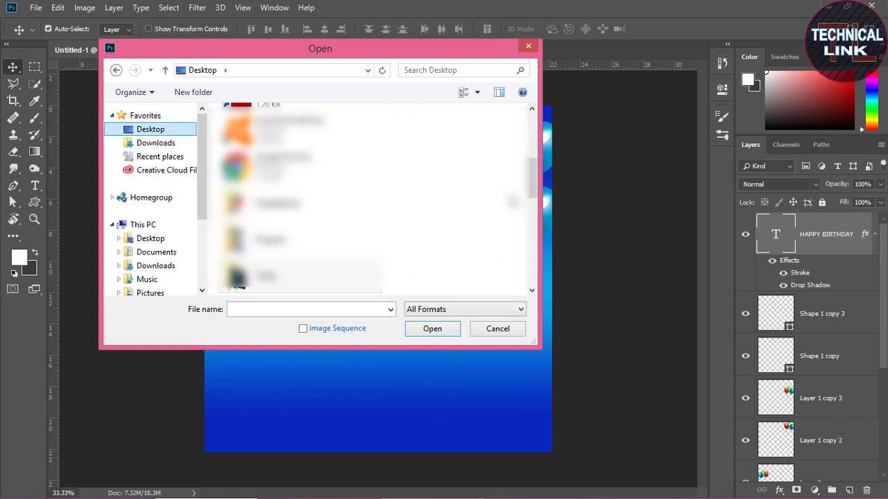
{"action": "left_click_drag", "start_coordinate": [532, 181], "coordinate": [534, 221]}
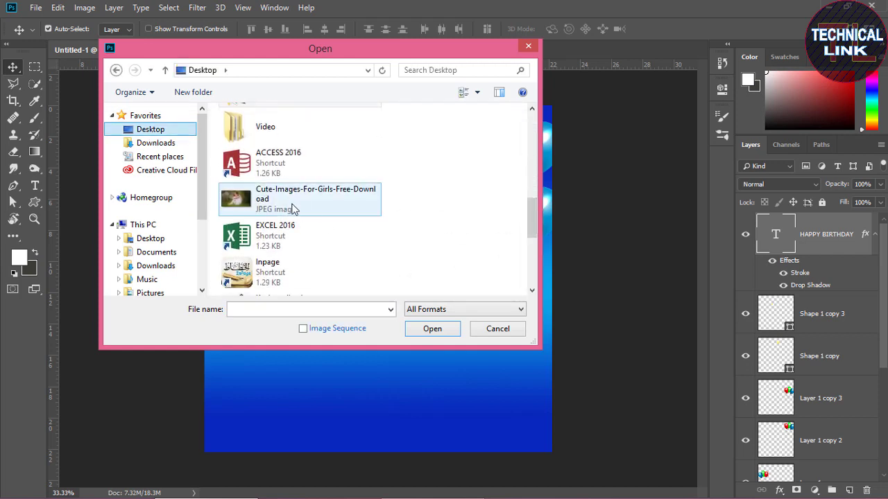
{"action": "left_click", "coordinate": [305, 198]}
{"action": "left_click", "coordinate": [432, 329]}
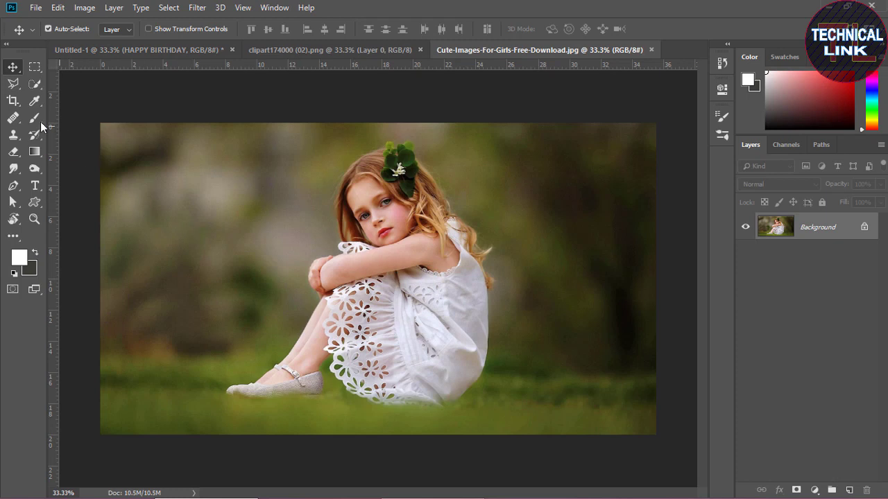
Choose the Polygonal Lasso tool with a 35 px feather
{"action": "left_click", "coordinate": [14, 84]}
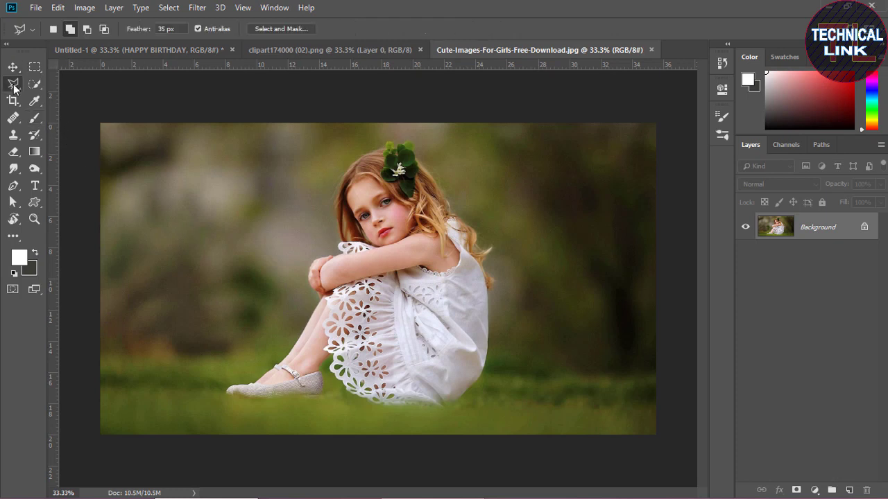
{"action": "right_click", "coordinate": [14, 86]}
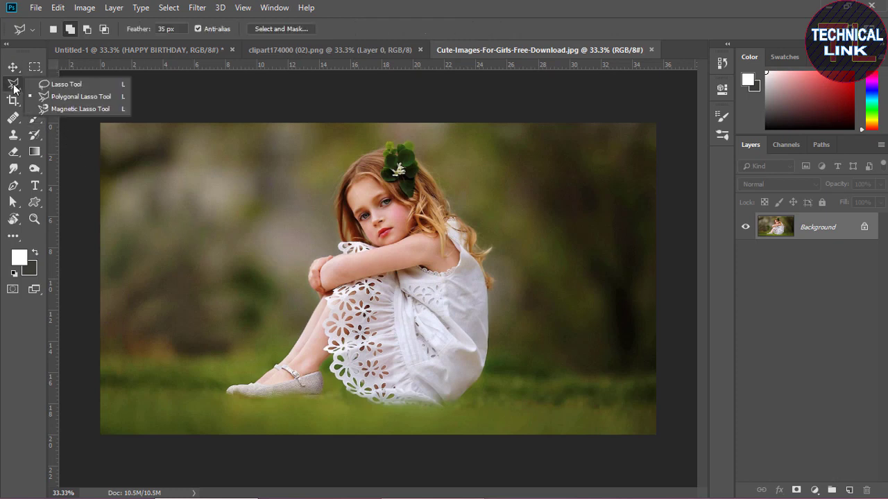
{"action": "left_click", "coordinate": [69, 97]}
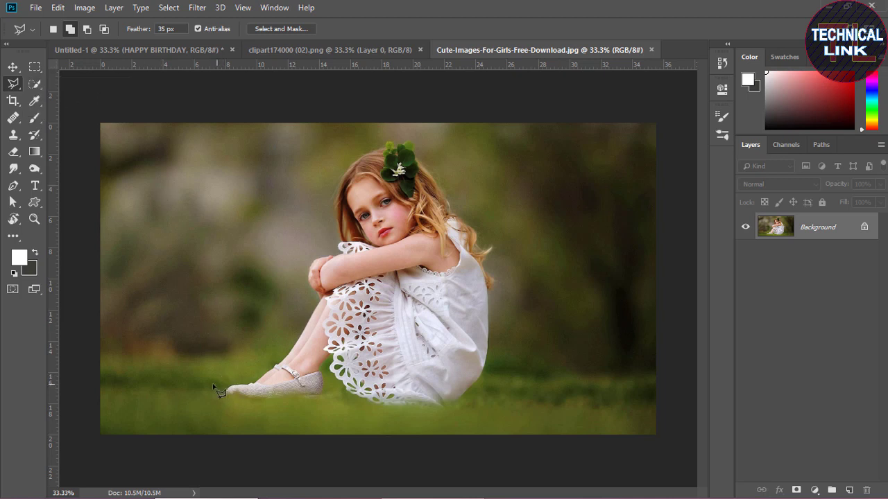
{"action": "left_click", "coordinate": [166, 30]}
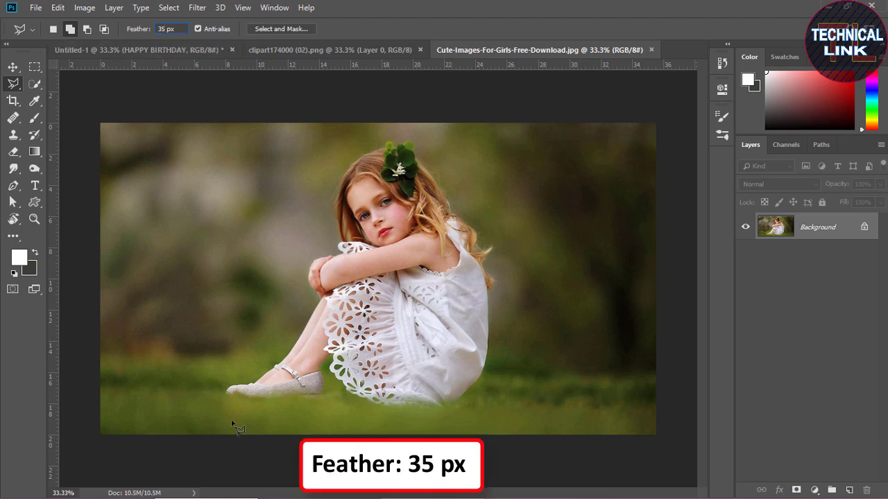
Trace a polygonal selection around the seated girl and copy it
{"action": "left_click", "coordinate": [219, 389]}
{"action": "left_click", "coordinate": [262, 365]}
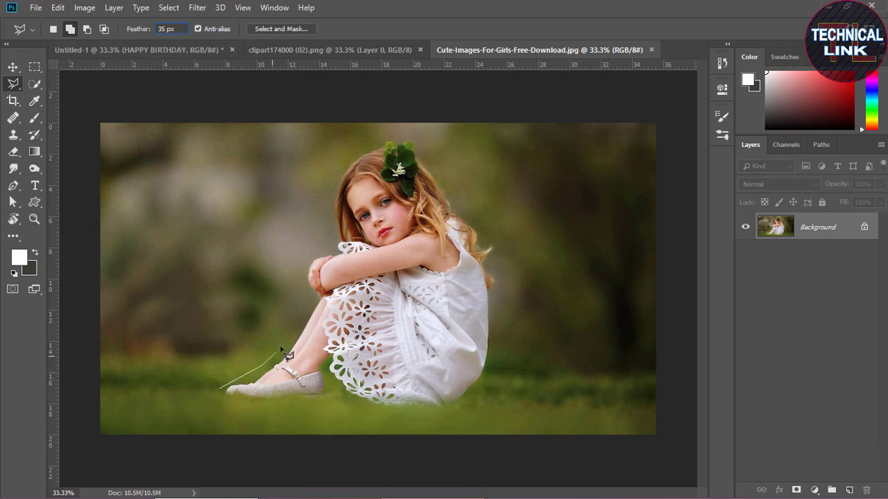
{"action": "left_click", "coordinate": [306, 313]}
{"action": "left_click", "coordinate": [304, 275]}
{"action": "left_click", "coordinate": [314, 252]}
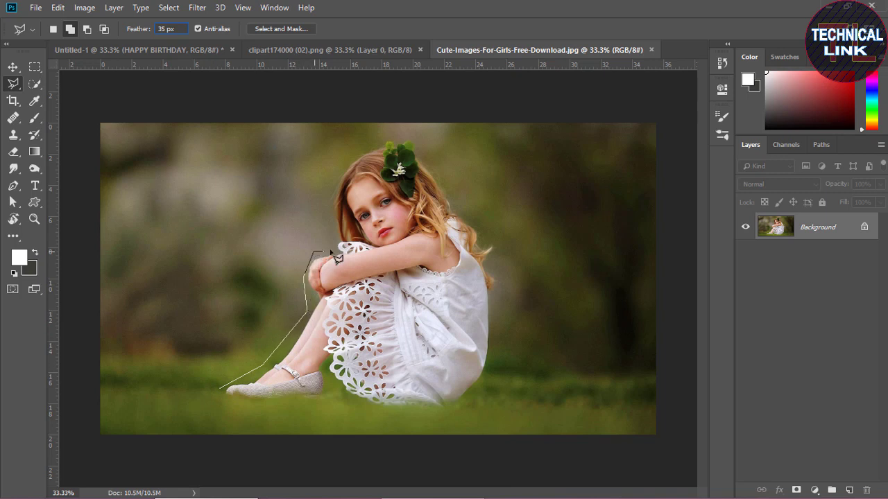
{"action": "left_click", "coordinate": [323, 208]}
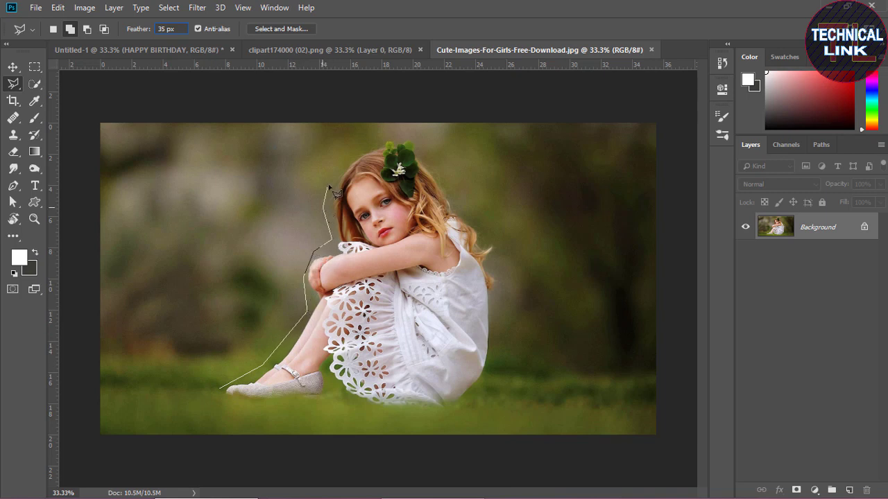
{"action": "left_click", "coordinate": [378, 137]}
{"action": "left_click", "coordinate": [414, 137]}
{"action": "left_click", "coordinate": [453, 168]}
{"action": "left_click", "coordinate": [500, 254]}
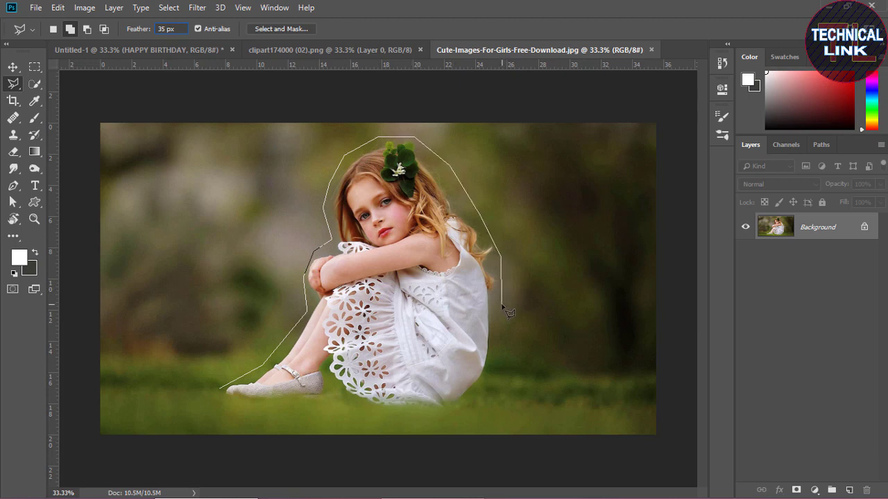
{"action": "mouse_move", "coordinate": [502, 305]}
{"action": "left_mouse_down"}
{"action": "mouse_move", "coordinate": [486, 409]}
{"action": "mouse_move", "coordinate": [373, 419]}
{"action": "mouse_move", "coordinate": [339, 406]}
{"action": "mouse_move", "coordinate": [229, 402]}
{"action": "mouse_move", "coordinate": [220, 392]}
{"action": "mouse_move", "coordinate": [230, 398]}
{"action": "left_mouse_up"}
{"action": "key", "text": "ctrl+c"}
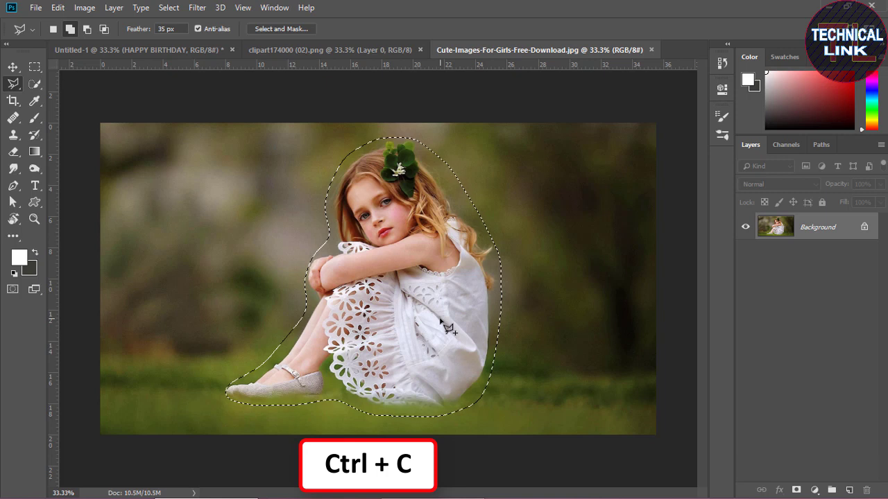
Paste the girl into the card as Layer 2 and scale her to about 43% in the bottom-right corner
{"action": "left_click", "coordinate": [152, 47]}
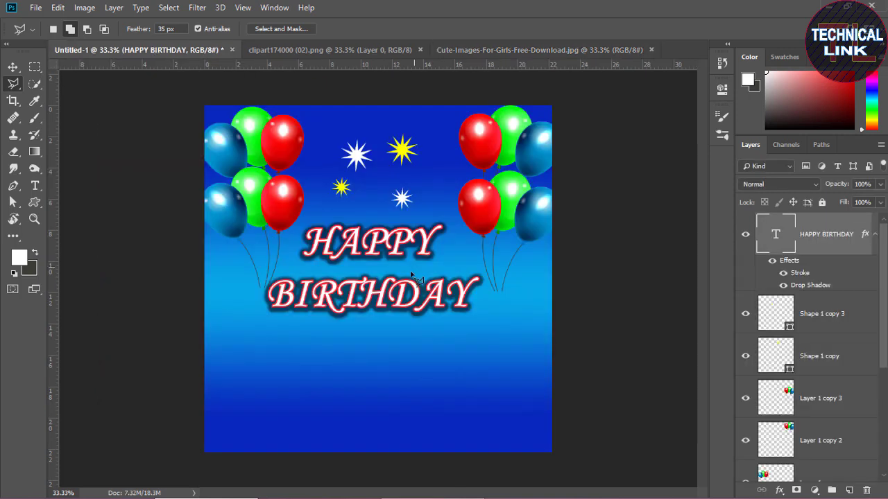
{"action": "key", "text": "ctrl+v"}
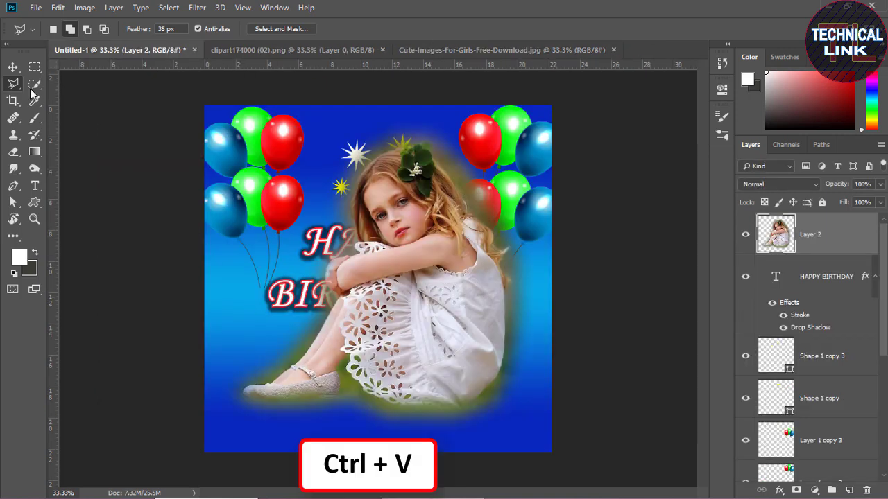
{"action": "left_click", "coordinate": [13, 67]}
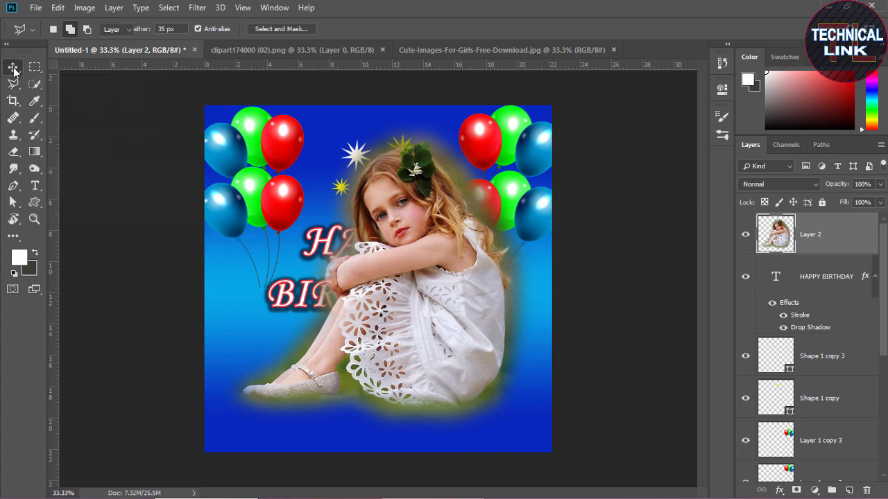
{"action": "left_click_drag", "start_coordinate": [424, 299], "coordinate": [436, 319]}
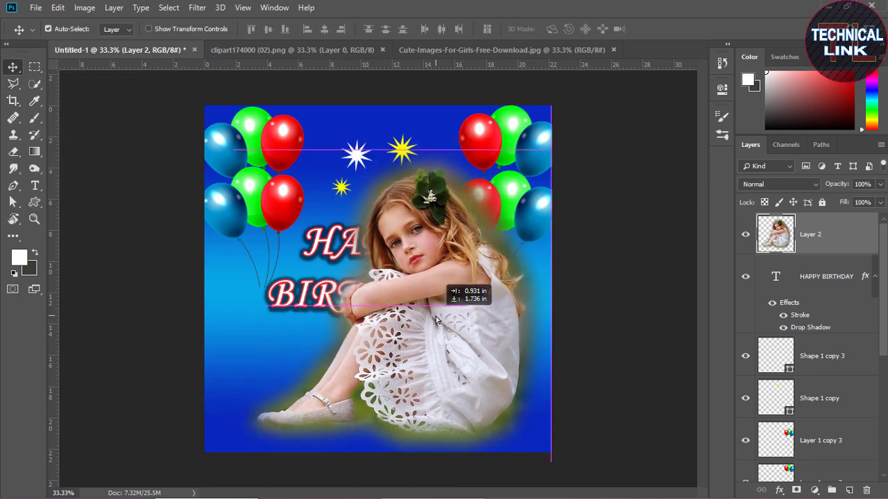
{"action": "key", "text": "ctrl+t"}
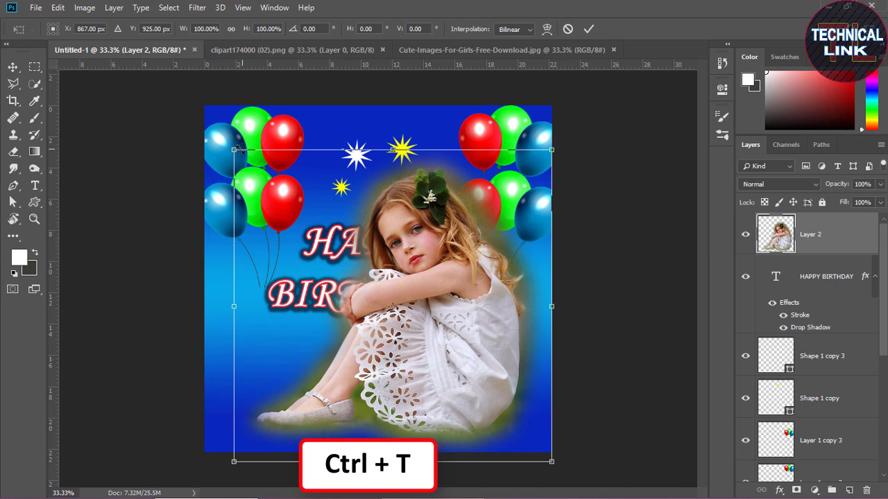
{"action": "left_click_drag", "start_coordinate": [236, 149], "coordinate": [410, 335]}
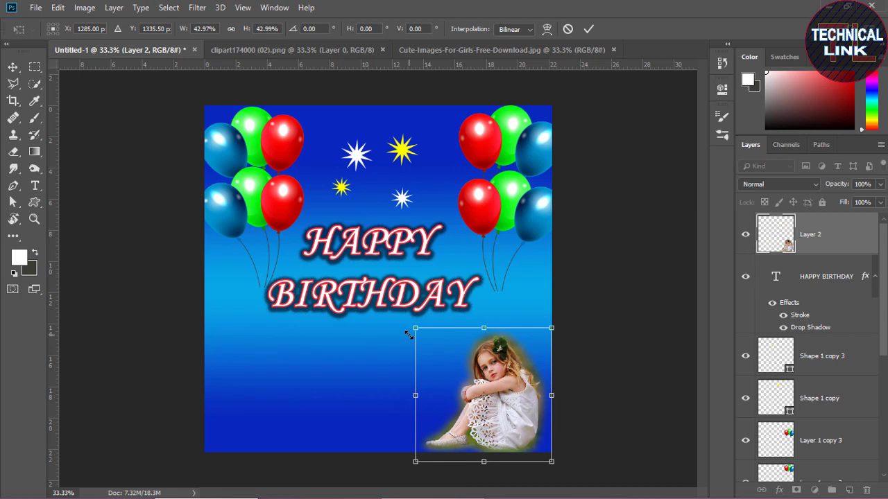
{"action": "key", "text": "Return"}
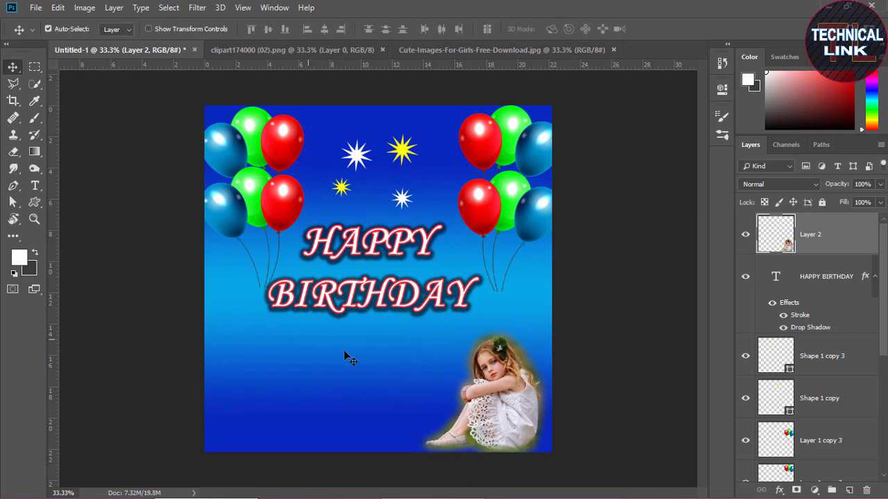
Erase the girl photo's edges with a 125 px eraser at 50% opacity
{"action": "left_click", "coordinate": [13, 154]}
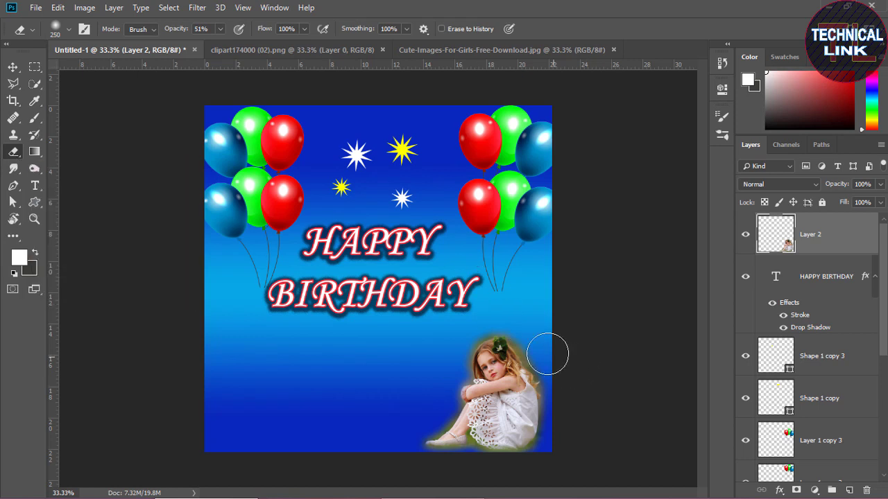
{"action": "key", "text": "bracketleft"}
{"action": "key", "text": "bracketleft"}
{"action": "key", "text": "bracketleft"}
{"action": "left_click", "coordinate": [220, 30]}
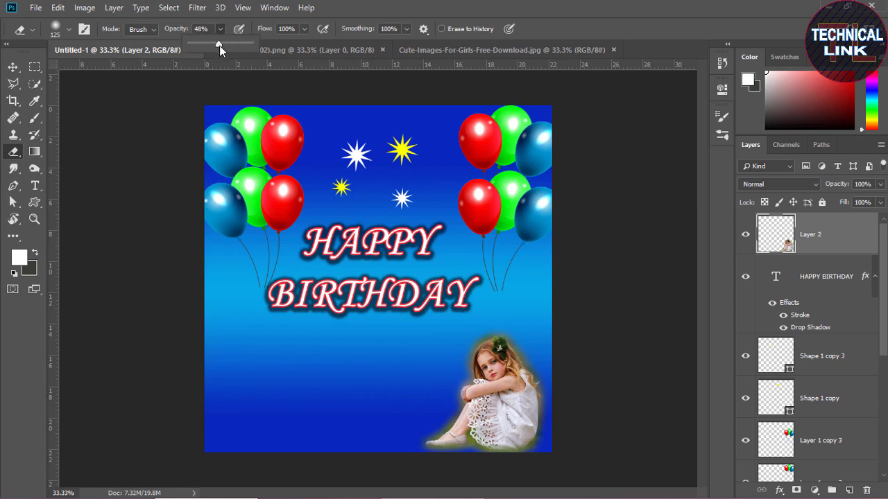
{"action": "left_click_drag", "start_coordinate": [219, 46], "coordinate": [220, 46]}
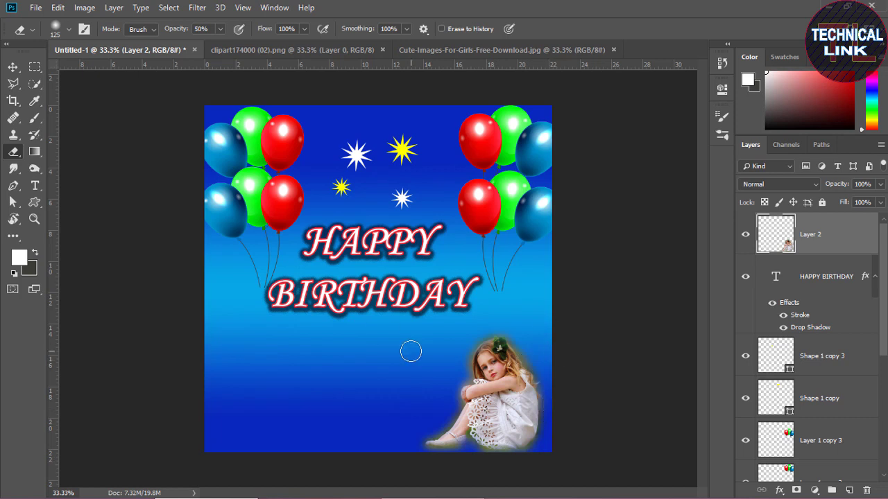
{"action": "left_click", "coordinate": [13, 65]}
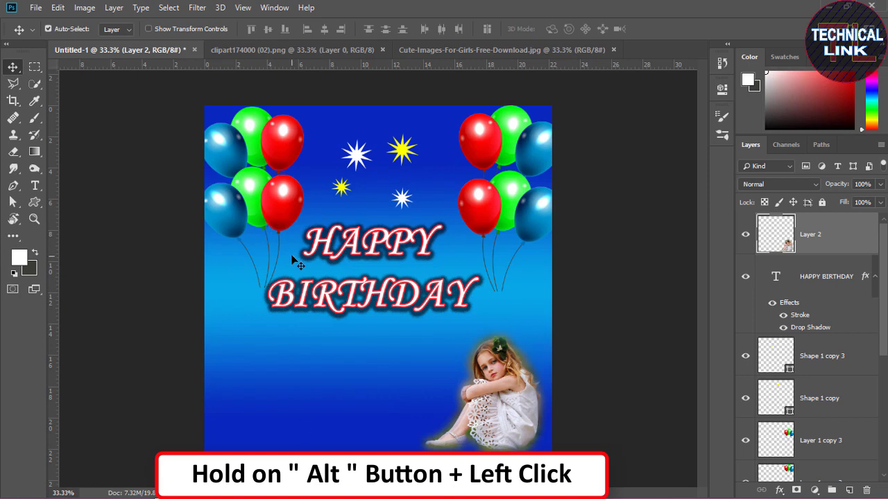
Copy the balloon cluster twice along the bottom and arrange a row of four stars above
{"action": "left_click_drag", "start_coordinate": [281, 205], "coordinate": [293, 407]}
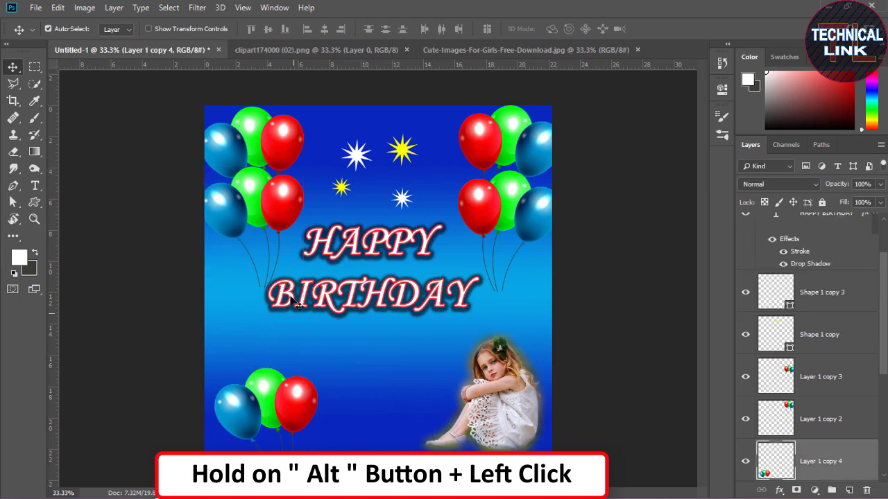
{"action": "left_click_drag", "start_coordinate": [285, 209], "coordinate": [411, 414]}
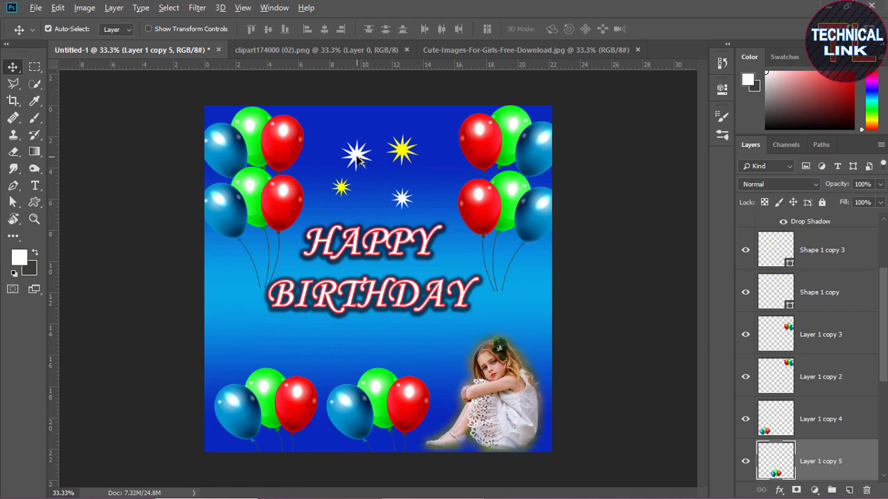
{"action": "left_click_drag", "start_coordinate": [360, 155], "coordinate": [323, 296]}
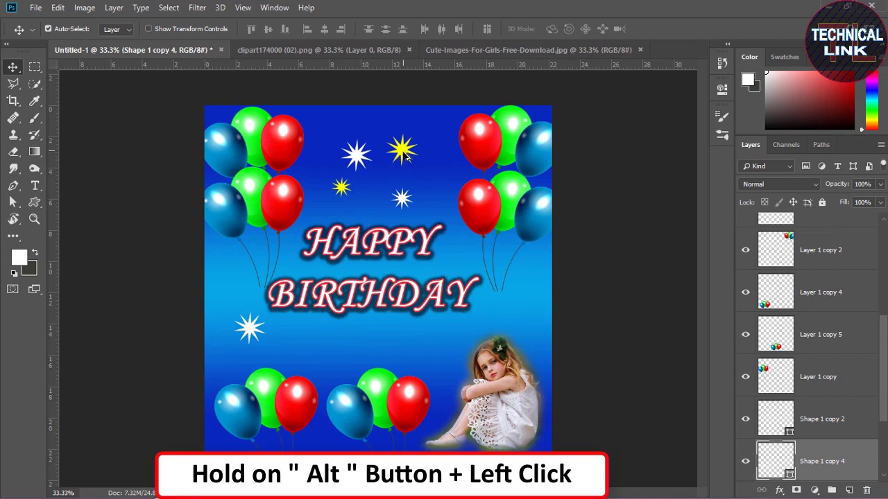
{"action": "left_click_drag", "start_coordinate": [408, 158], "coordinate": [306, 339]}
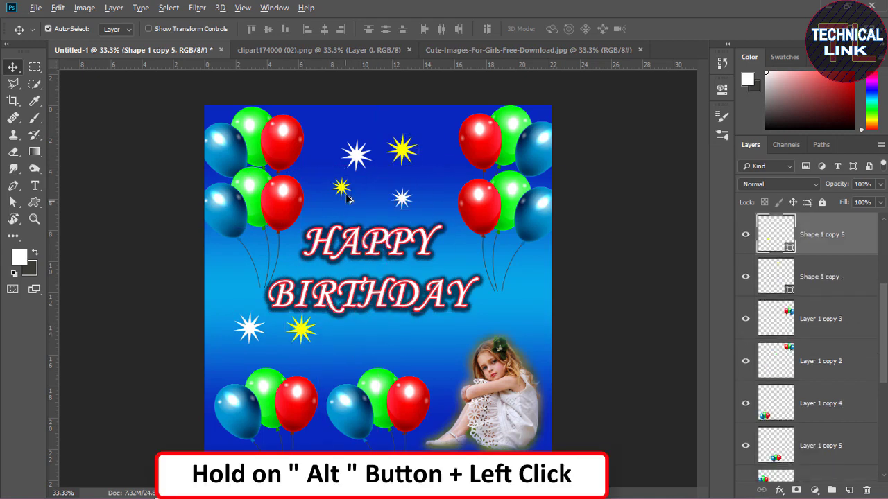
{"action": "mouse_move", "coordinate": [346, 193]}
{"action": "left_mouse_down"}
{"action": "mouse_move", "coordinate": [313, 340]}
{"action": "mouse_move", "coordinate": [348, 357]}
{"action": "left_mouse_up"}
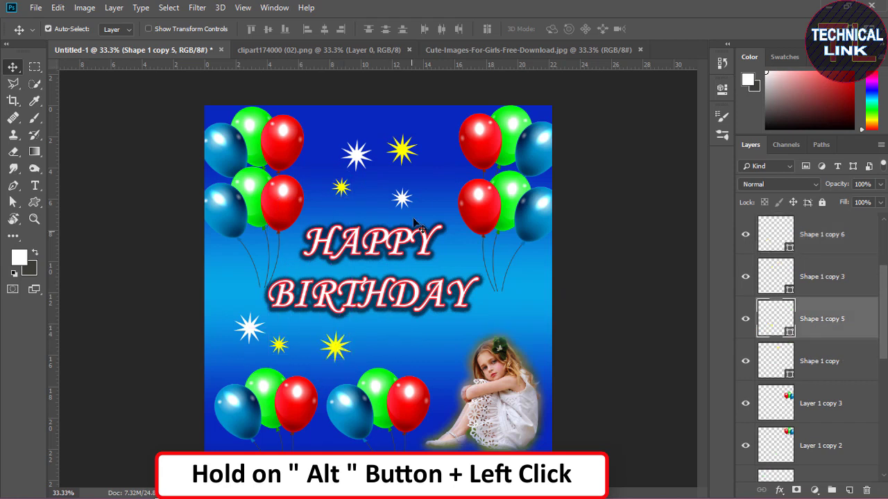
{"action": "left_click", "coordinate": [283, 349]}
{"action": "left_click_drag", "start_coordinate": [280, 346], "coordinate": [290, 346]}
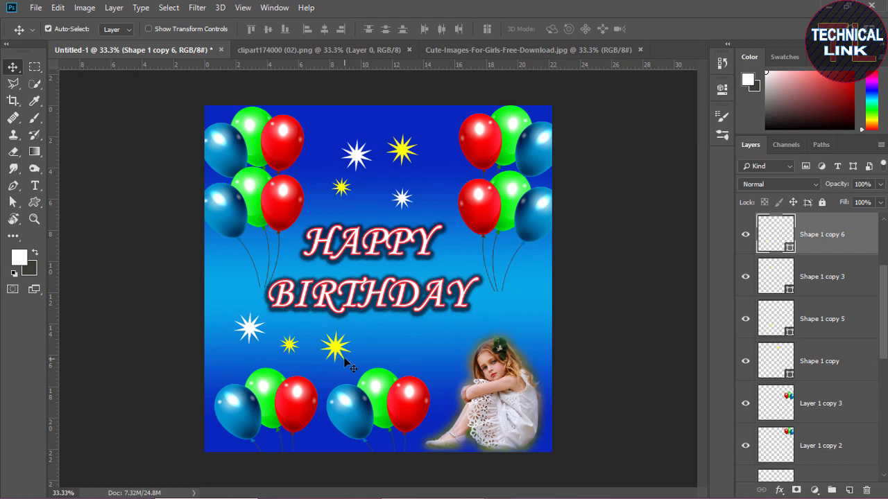
{"action": "left_click_drag", "start_coordinate": [345, 366], "coordinate": [404, 369]}
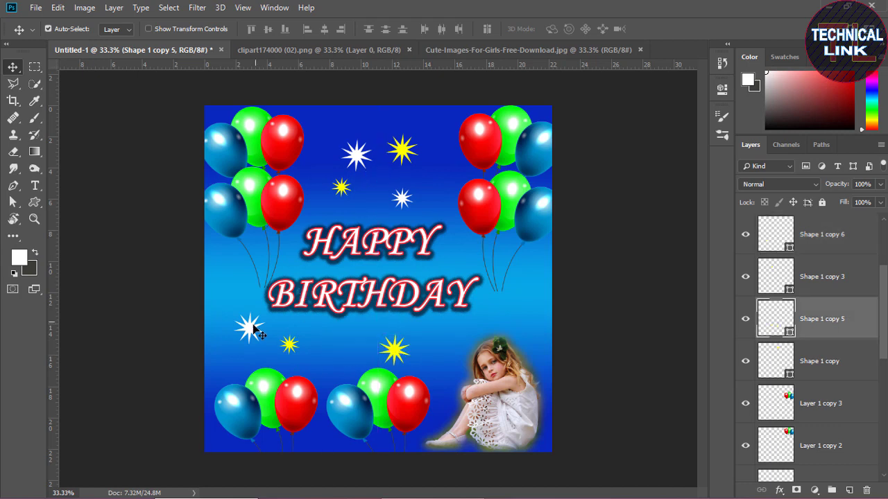
{"action": "left_click_drag", "start_coordinate": [253, 330], "coordinate": [340, 345]}
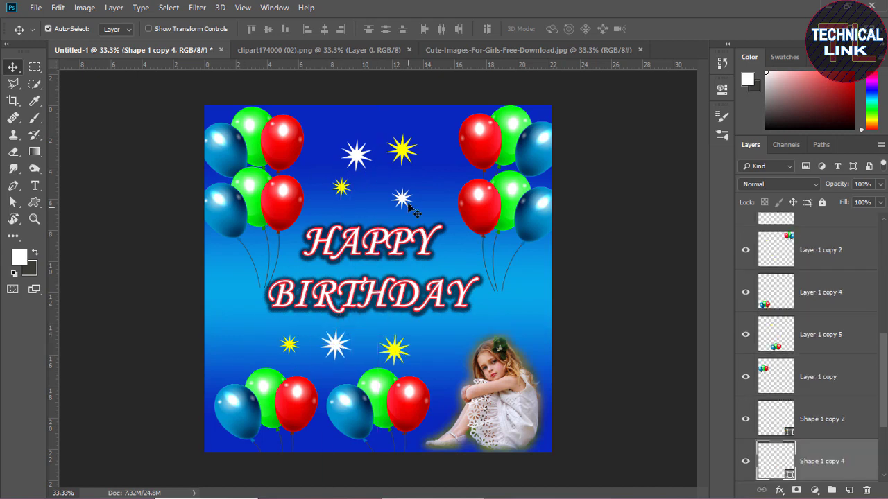
{"action": "left_click_drag", "start_coordinate": [414, 210], "coordinate": [454, 361]}
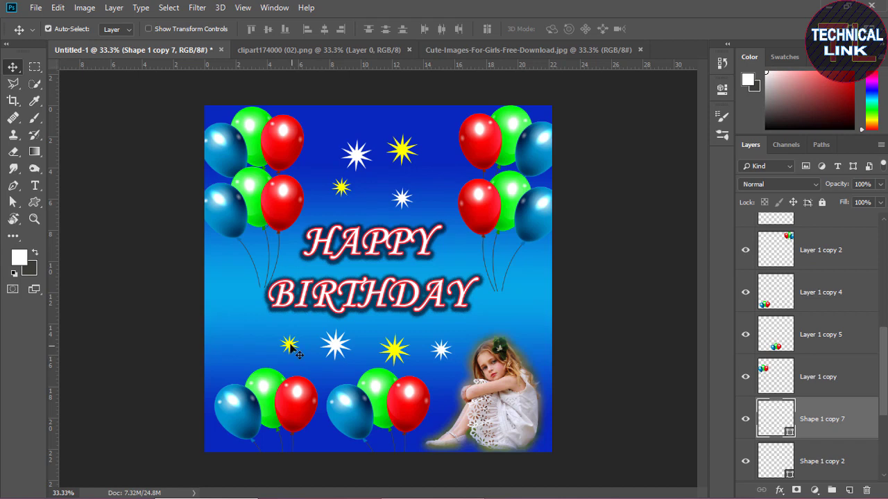
{"action": "left_click_drag", "start_coordinate": [293, 350], "coordinate": [281, 345]}
{"action": "left_click_drag", "start_coordinate": [336, 351], "coordinate": [322, 350]}
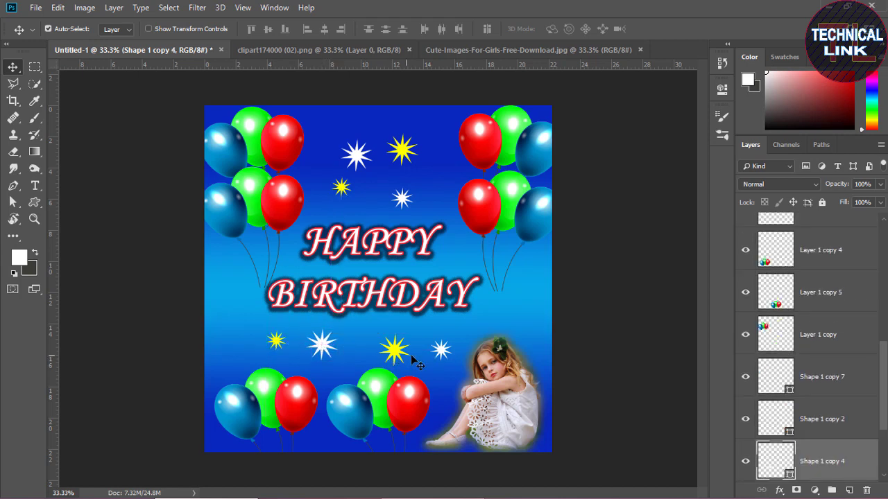
{"action": "mouse_move", "coordinate": [402, 354]}
{"action": "left_mouse_down"}
{"action": "mouse_move", "coordinate": [394, 348]}
{"action": "mouse_move", "coordinate": [430, 354]}
{"action": "left_mouse_up"}
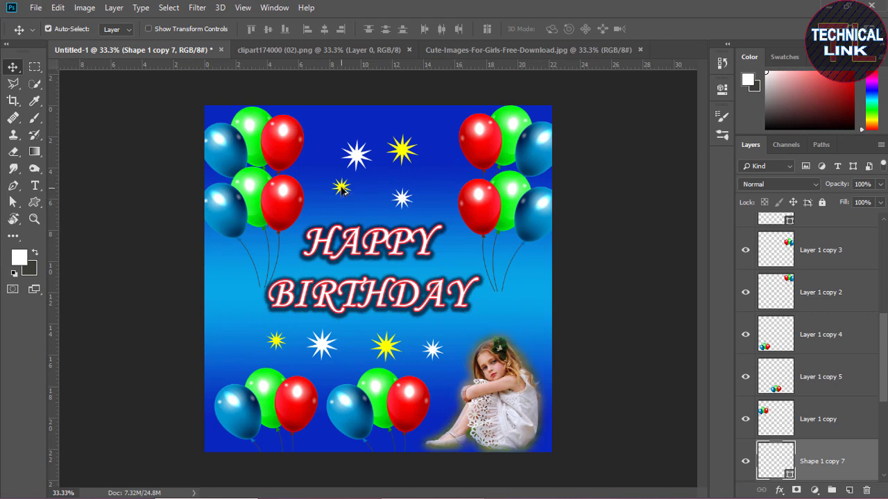
Add small yellow star copies near the top and adjust the top stars' positions
{"action": "left_click_drag", "start_coordinate": [342, 191], "coordinate": [338, 132]}
{"action": "left_click_drag", "start_coordinate": [405, 204], "coordinate": [431, 184]}
{"action": "left_click_drag", "start_coordinate": [347, 194], "coordinate": [436, 188]}
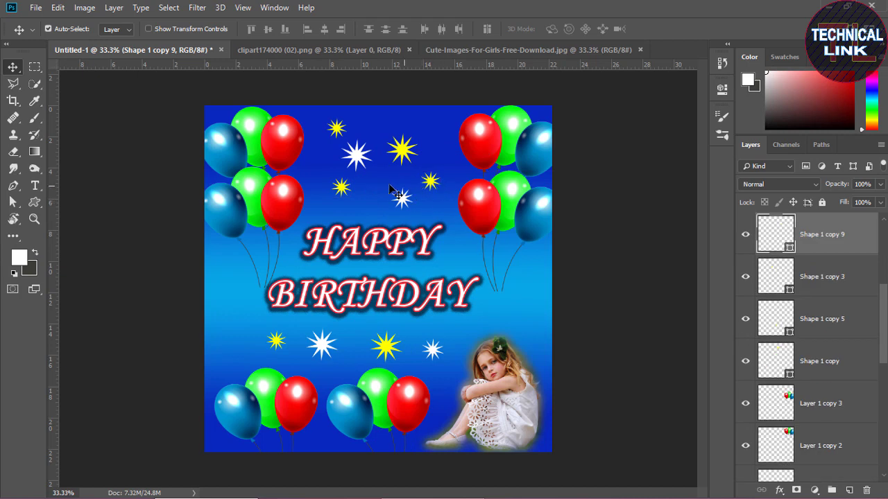
{"action": "left_click_drag", "start_coordinate": [400, 156], "coordinate": [405, 146]}
{"action": "left_click_drag", "start_coordinate": [402, 200], "coordinate": [397, 186]}
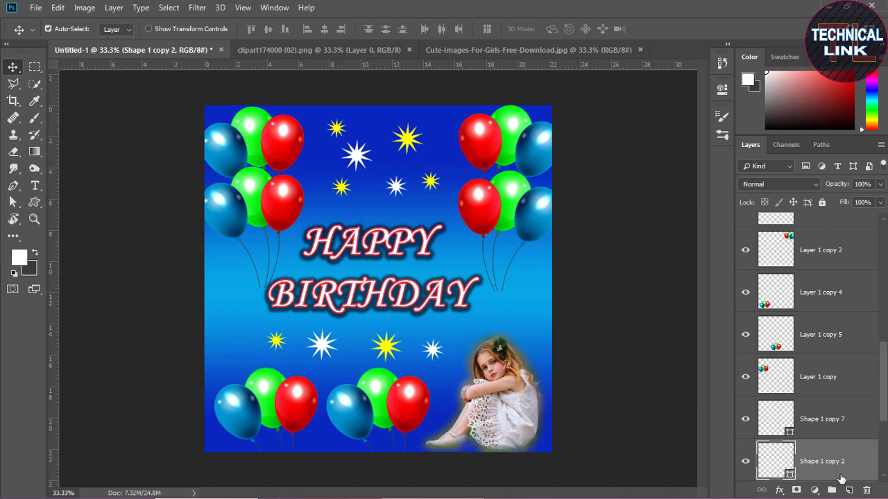
Give the small white star's layer a soft white Outer Glow of size 101 px
{"action": "right_click", "coordinate": [840, 471]}
{"action": "left_click", "coordinate": [704, 19]}
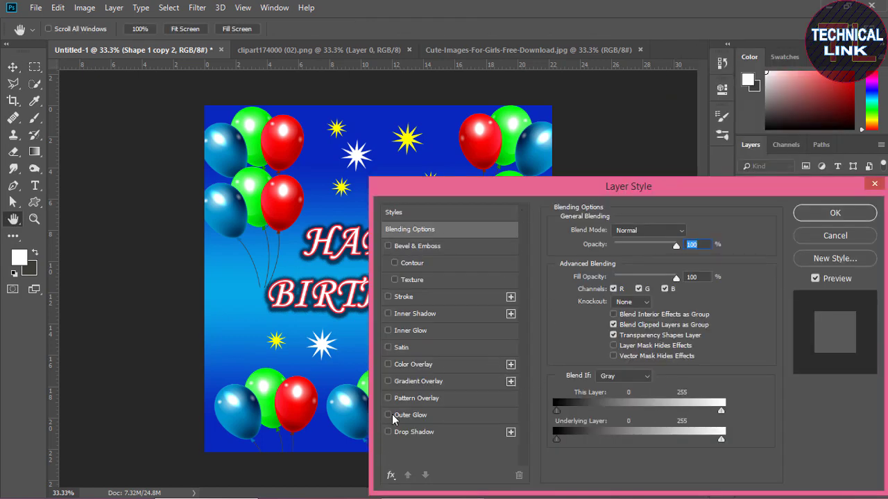
{"action": "left_click", "coordinate": [389, 415]}
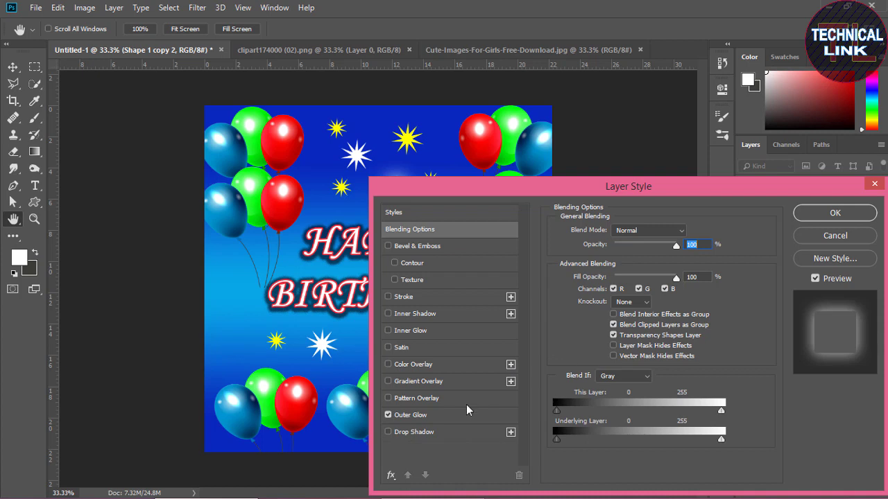
{"action": "left_click", "coordinate": [438, 416]}
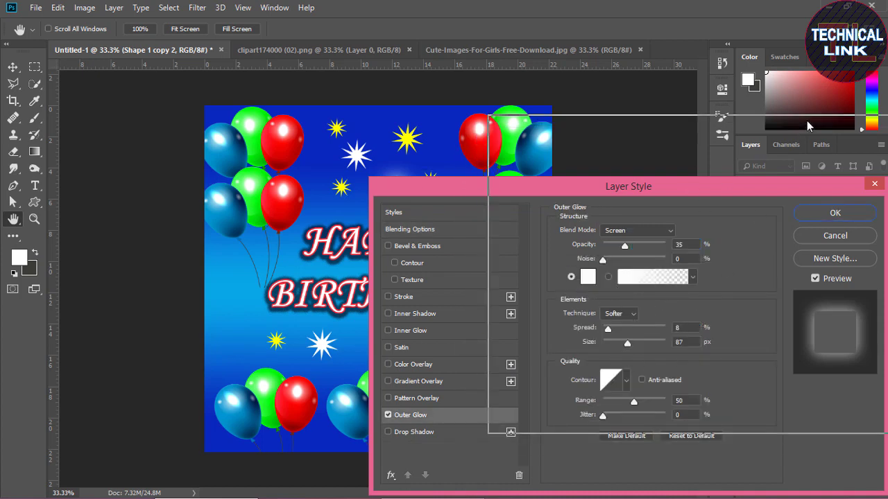
{"action": "left_click_drag", "start_coordinate": [687, 188], "coordinate": [808, 125]}
{"action": "left_click_drag", "start_coordinate": [748, 281], "coordinate": [751, 281]}
{"action": "left_click_drag", "start_coordinate": [792, 129], "coordinate": [741, 139]}
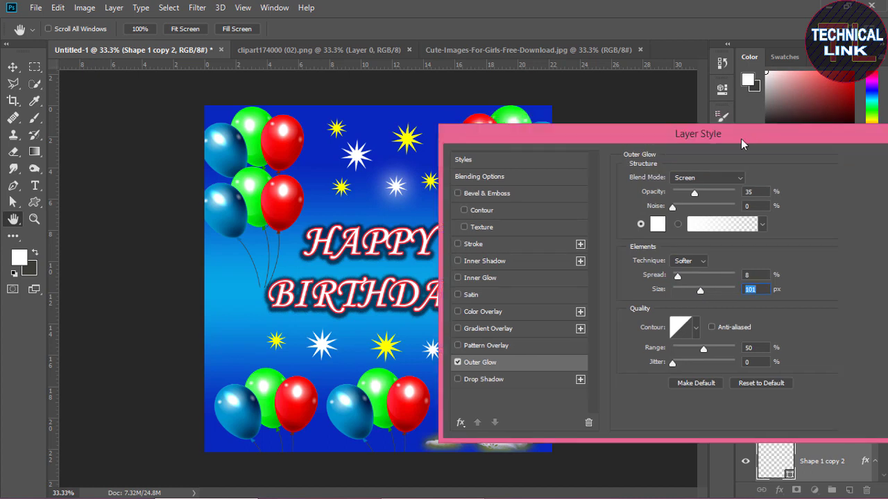
{"action": "left_click", "coordinate": [876, 162]}
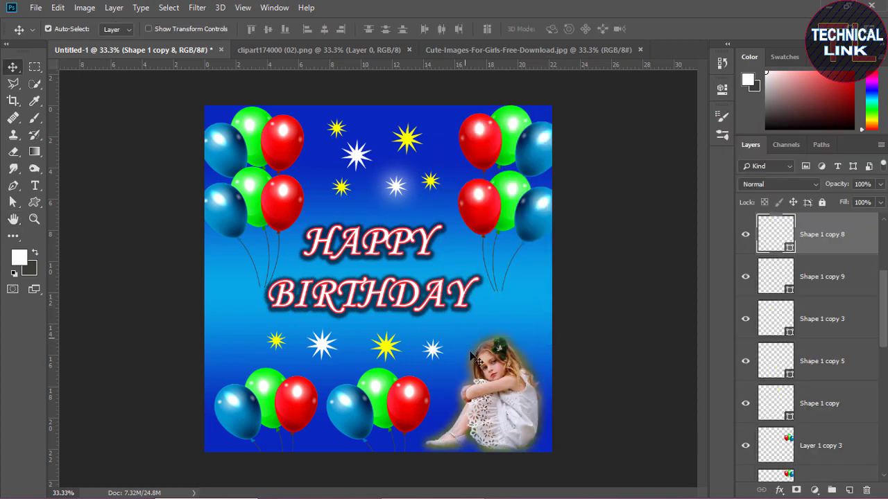
Apply the same 101 px Outer Glow to the Shape 1 copy 8 star layer
{"action": "right_click", "coordinate": [798, 237]}
{"action": "left_click", "coordinate": [667, 19]}
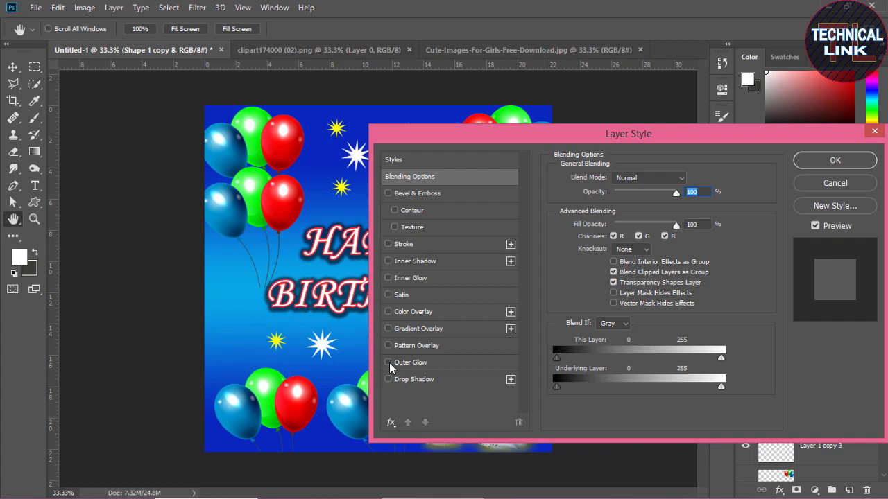
{"action": "left_click", "coordinate": [389, 363]}
{"action": "left_click", "coordinate": [421, 364]}
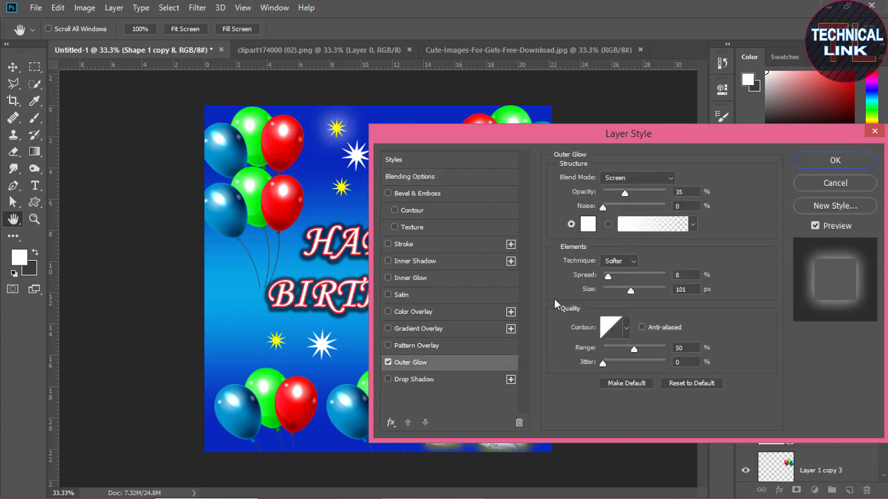
{"action": "left_click_drag", "start_coordinate": [614, 136], "coordinate": [705, 172]}
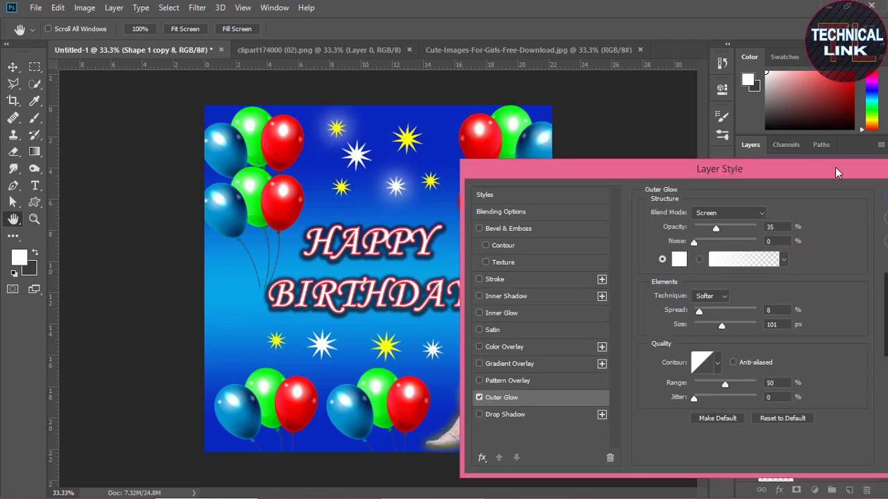
{"action": "left_click_drag", "start_coordinate": [837, 173], "coordinate": [726, 173]}
{"action": "left_click", "coordinate": [829, 198]}
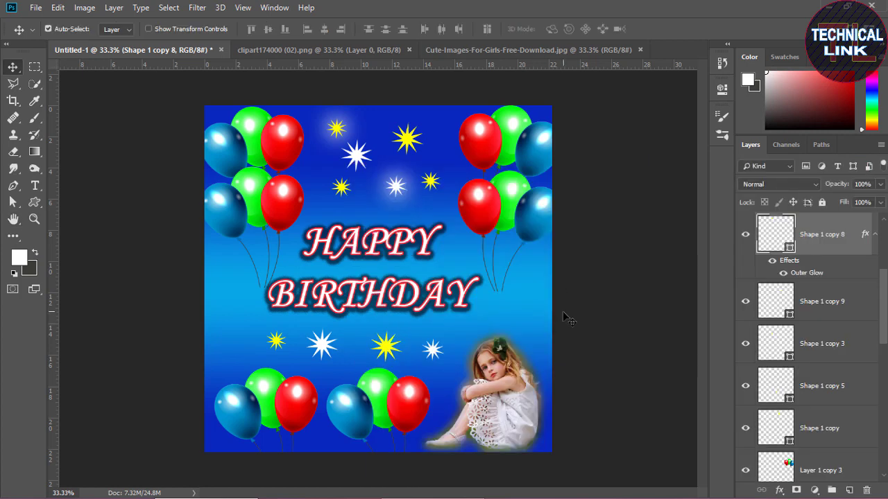